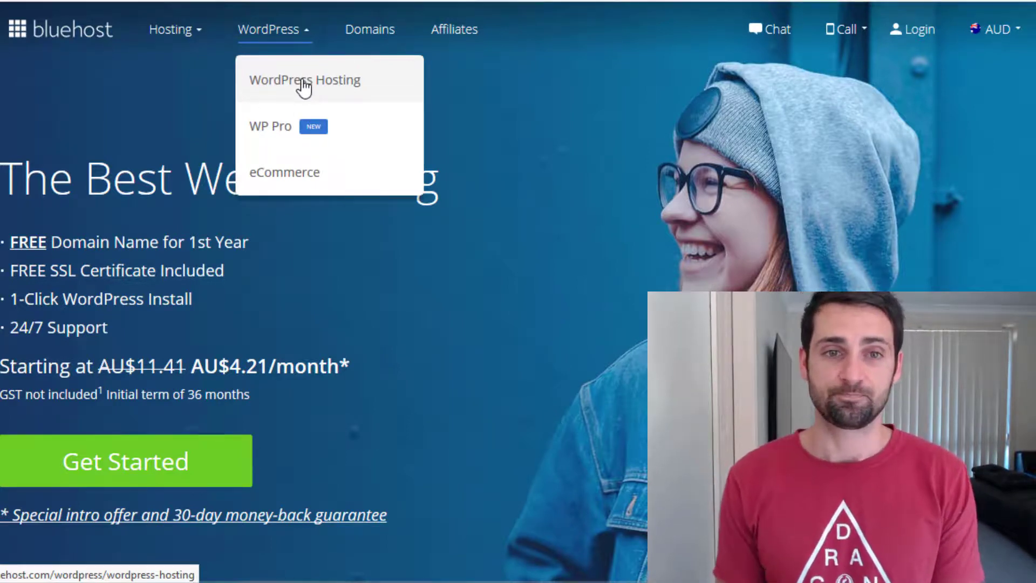
Open the WordPress Hosting page, select the Basic plan and defer the free domain choice.
left_click(304, 86)
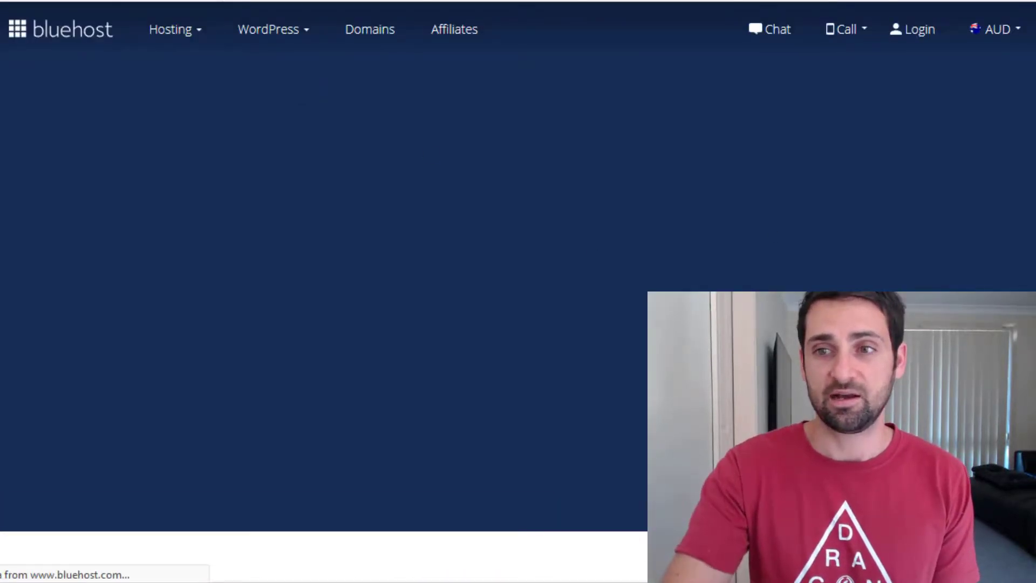
scroll(365, 215, "down", 3)
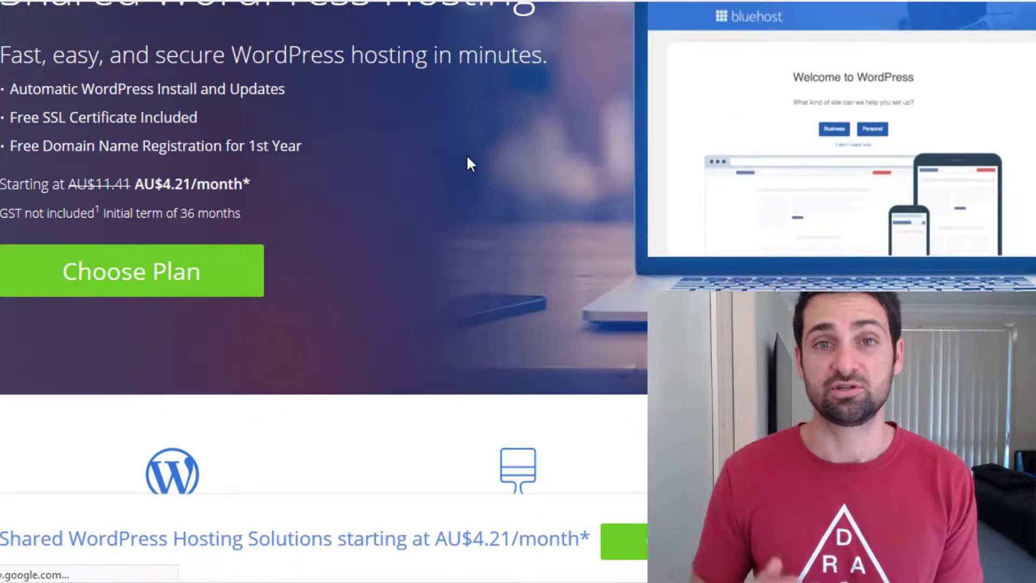
scroll(466, 154, "down", 10)
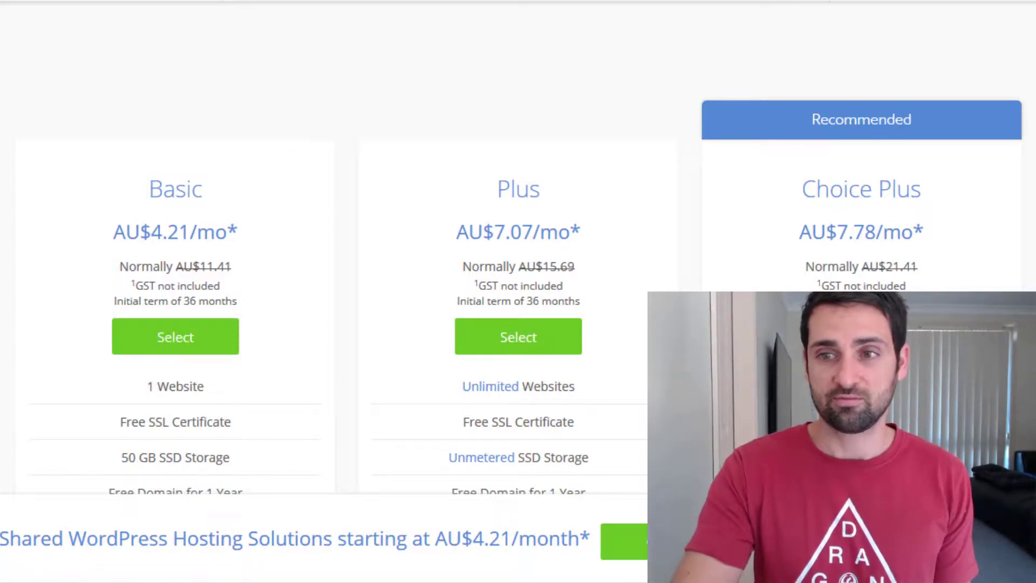
scroll(297, 248, "down", 3)
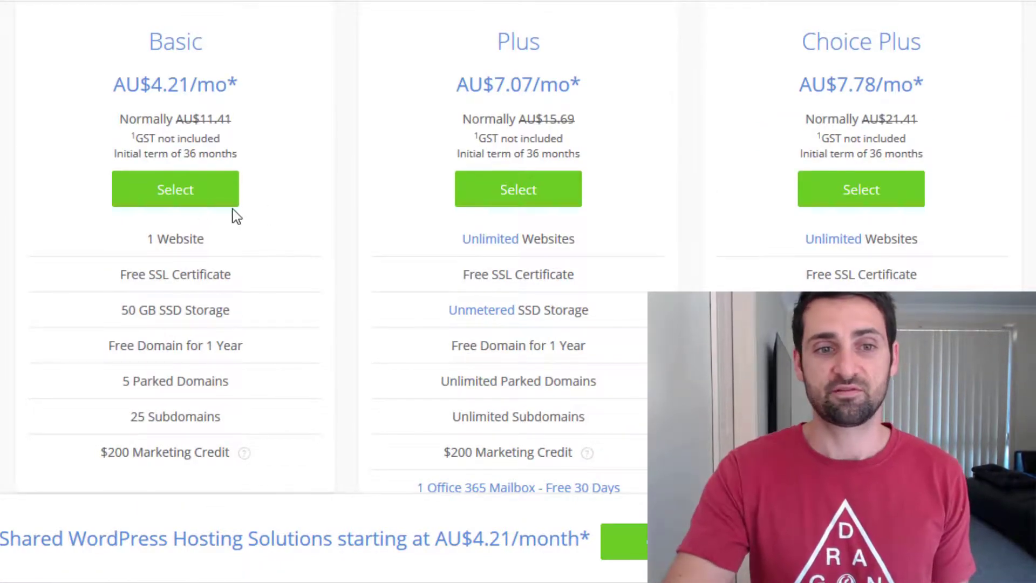
left_click(184, 194)
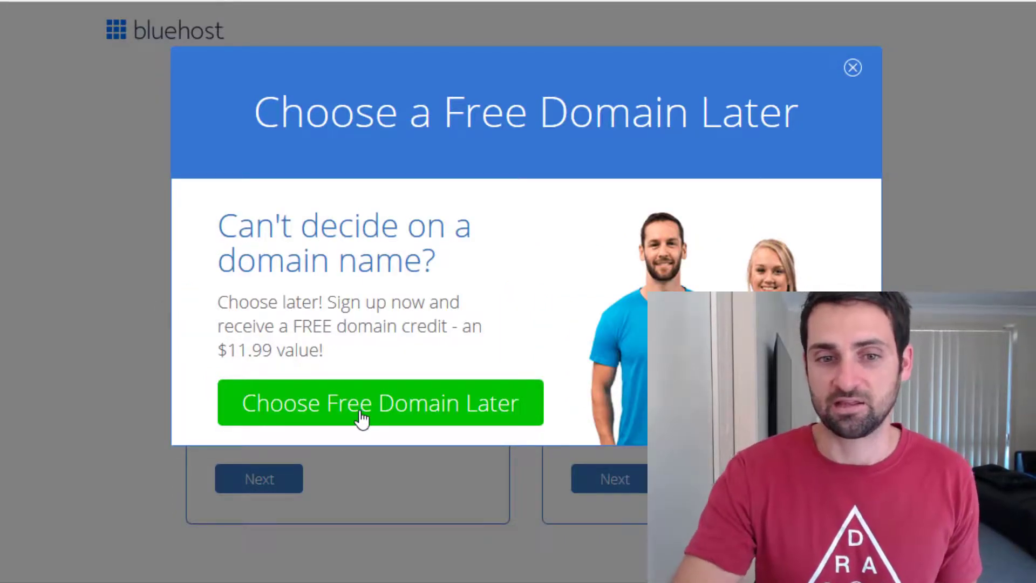
left_click(360, 418)
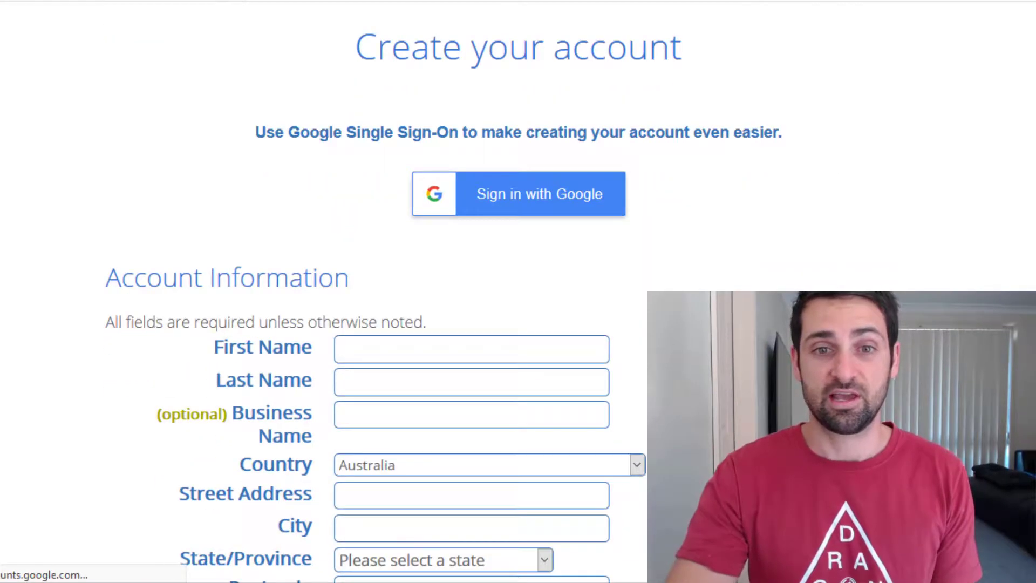
Review the account plan terms in the package information and keep the Basic 36 Month Price plan.
scroll(518, 292, "down", 3)
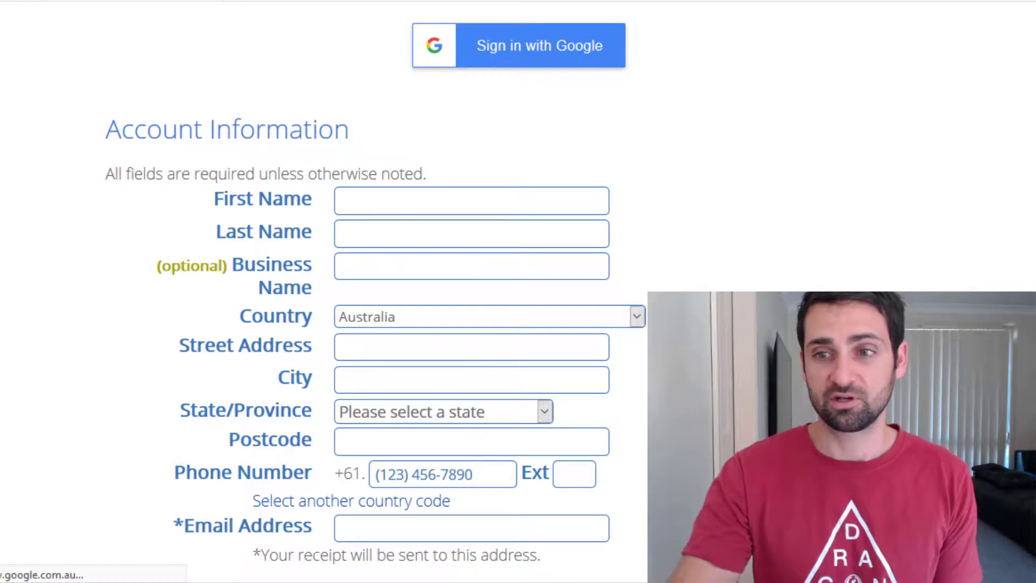
scroll(518, 291, "down", 7)
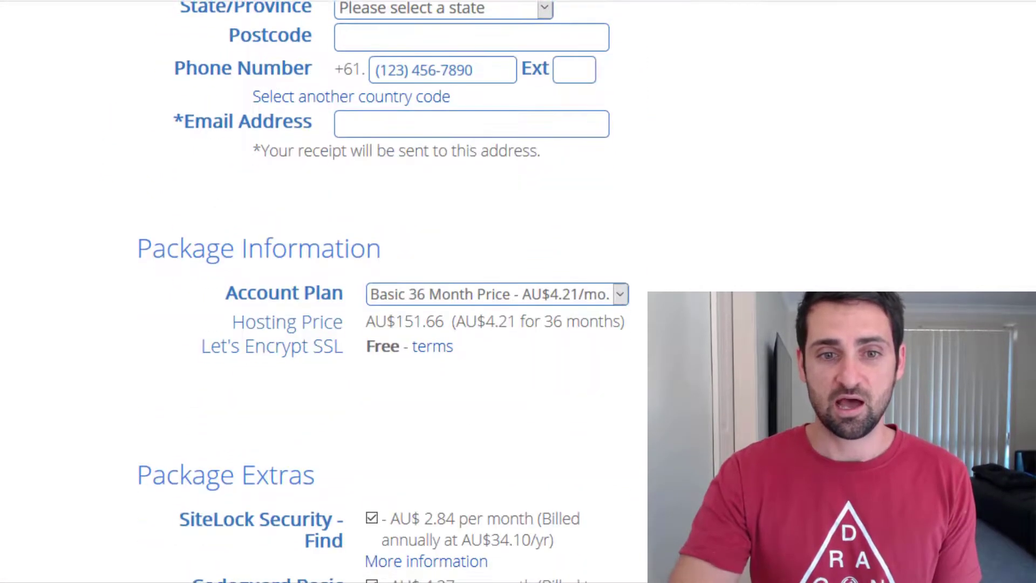
left_click(618, 294)
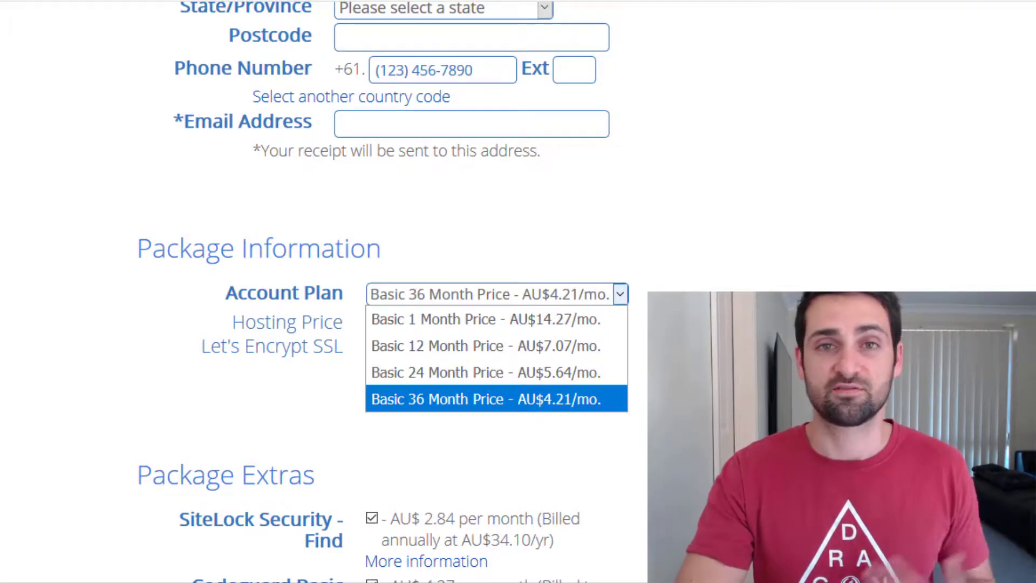
key("Return")
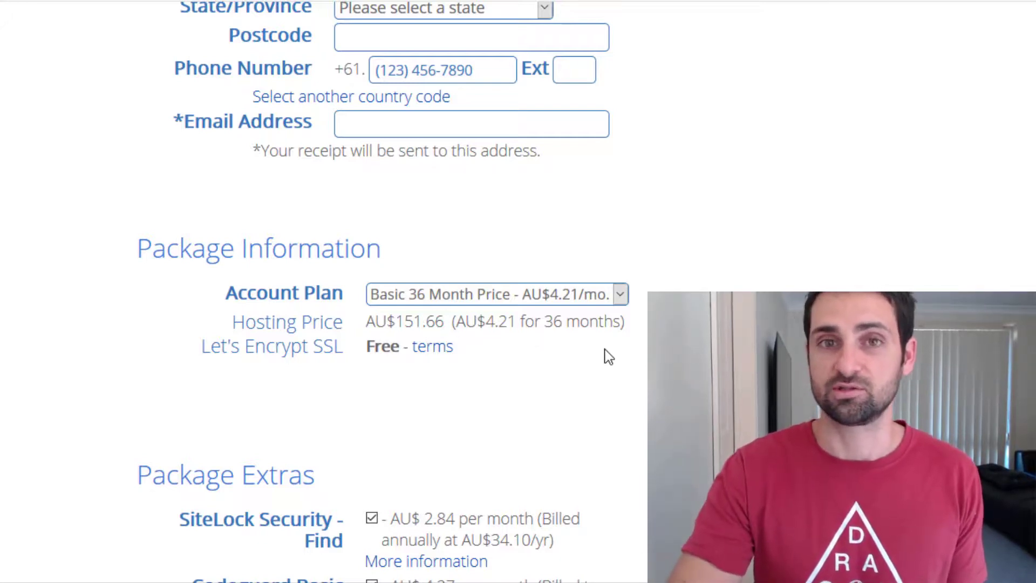
Remove SiteLock Security - Find and Codeguard Basic from the package extras, and review the payment and terms sections.
scroll(383, 292, "down", 3)
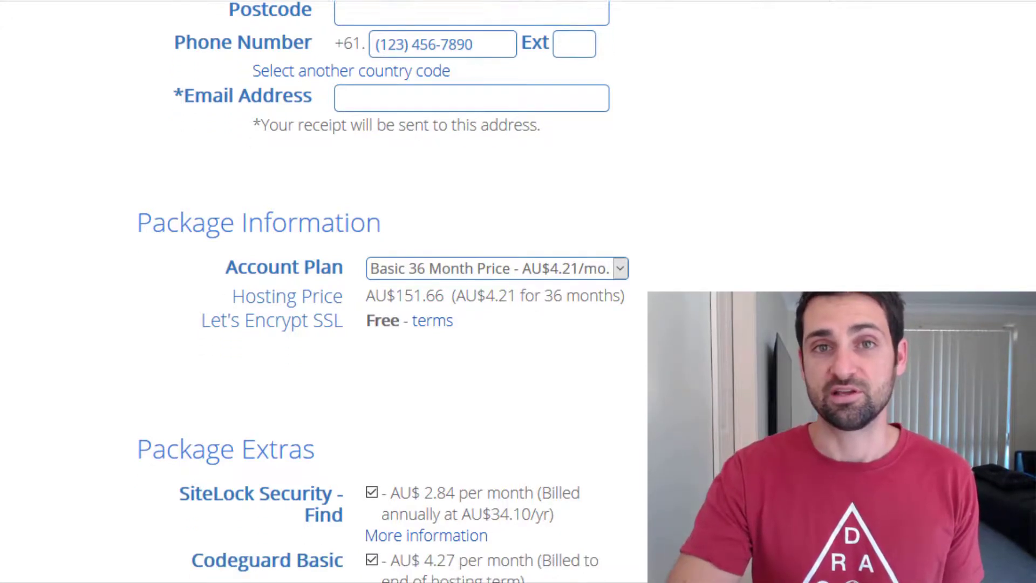
scroll(383, 291, "up", 5)
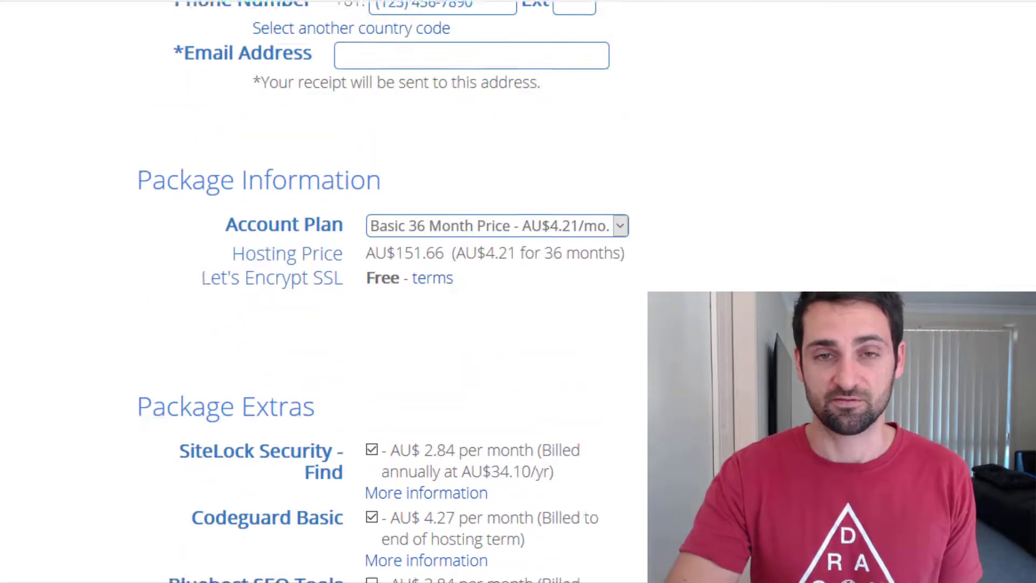
scroll(469, 203, "down", 8)
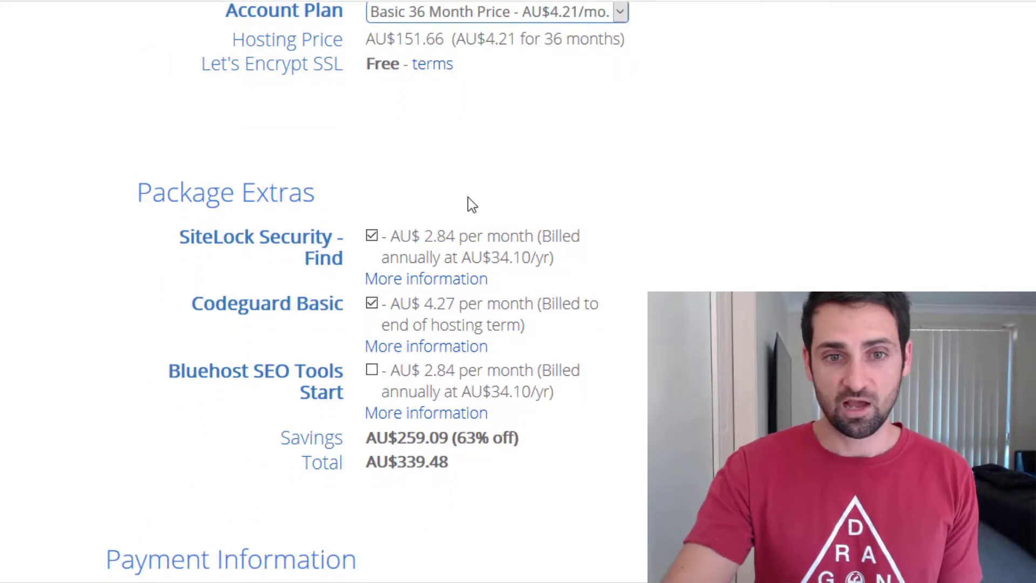
left_click(371, 236)
left_click(368, 307)
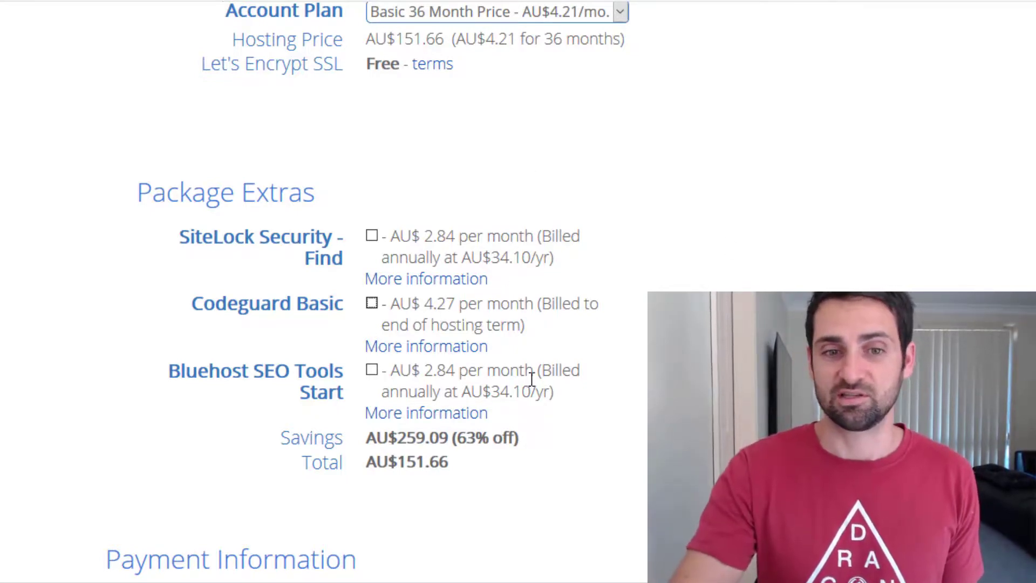
scroll(875, 277, "down", 8)
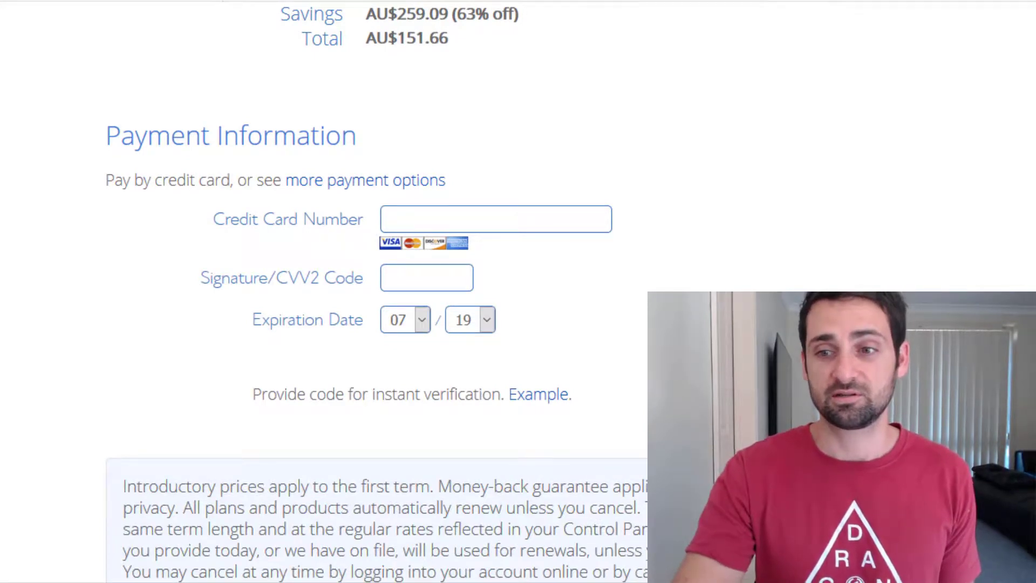
scroll(378, 292, "down", 3)
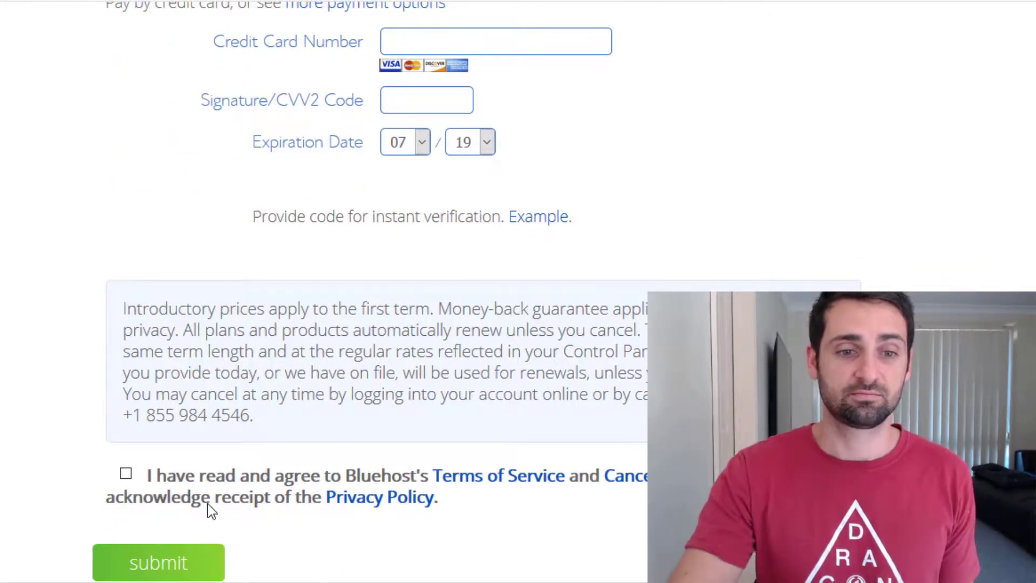
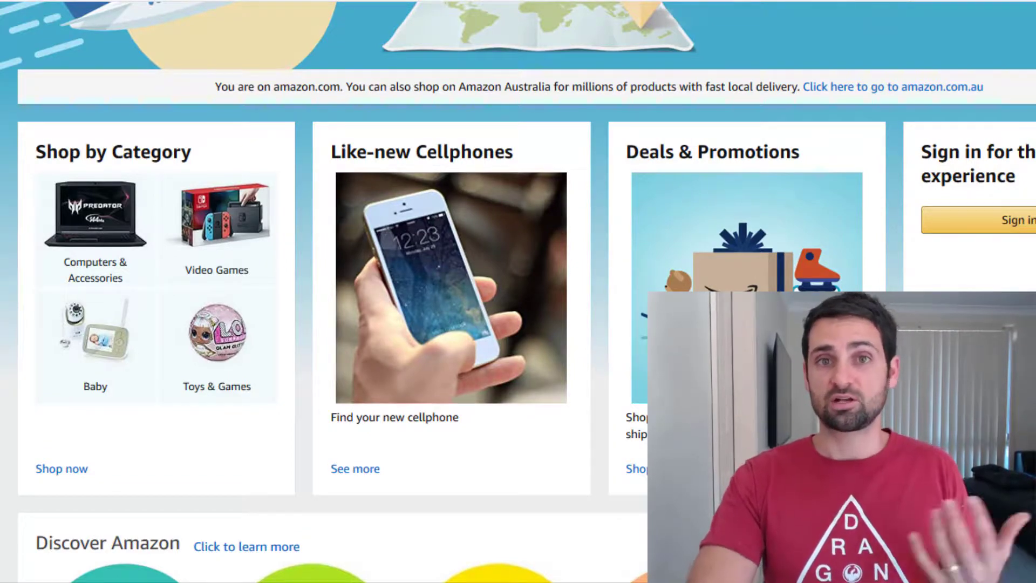
Switch to the Amazon home page and look through its shopping sections.
scroll(324, 270, "down", 20)
scroll(440, 287, "down", 10)
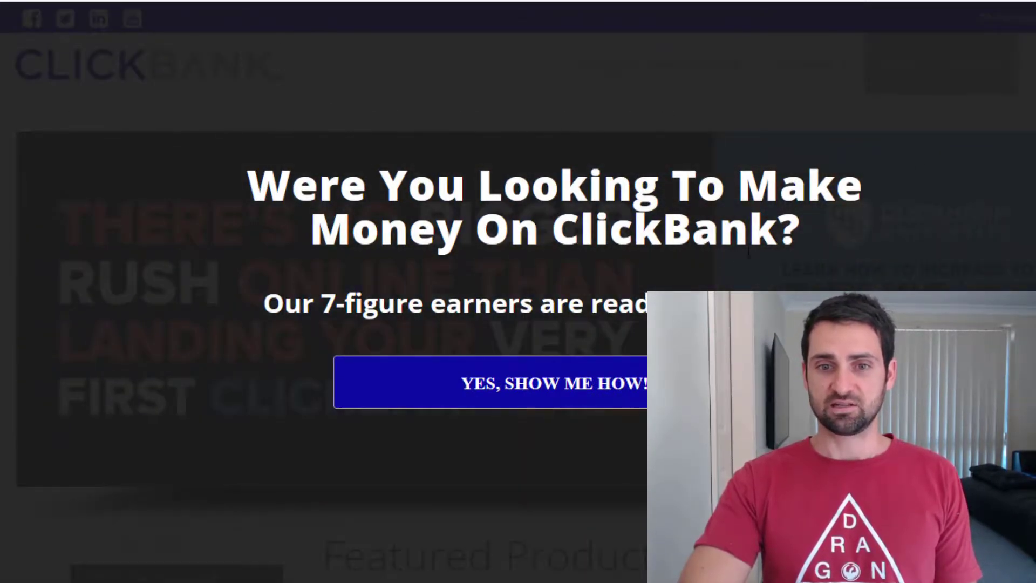
Dismiss the promotional pop-up on the ClickBank site and inspect the Computers/Internet subcategories beside the featured products.
left_click(643, 507)
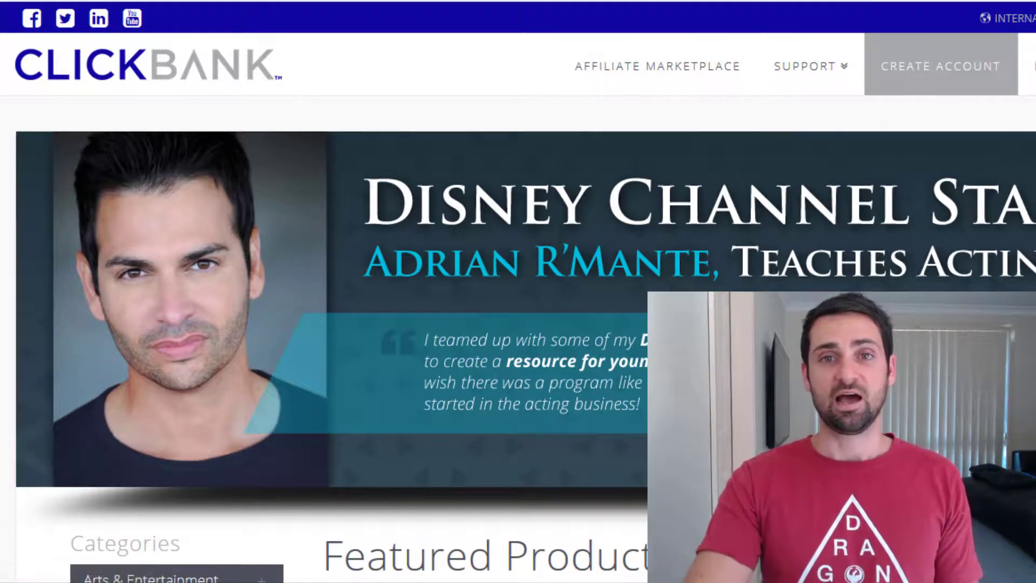
scroll(101, 212, "down", 8)
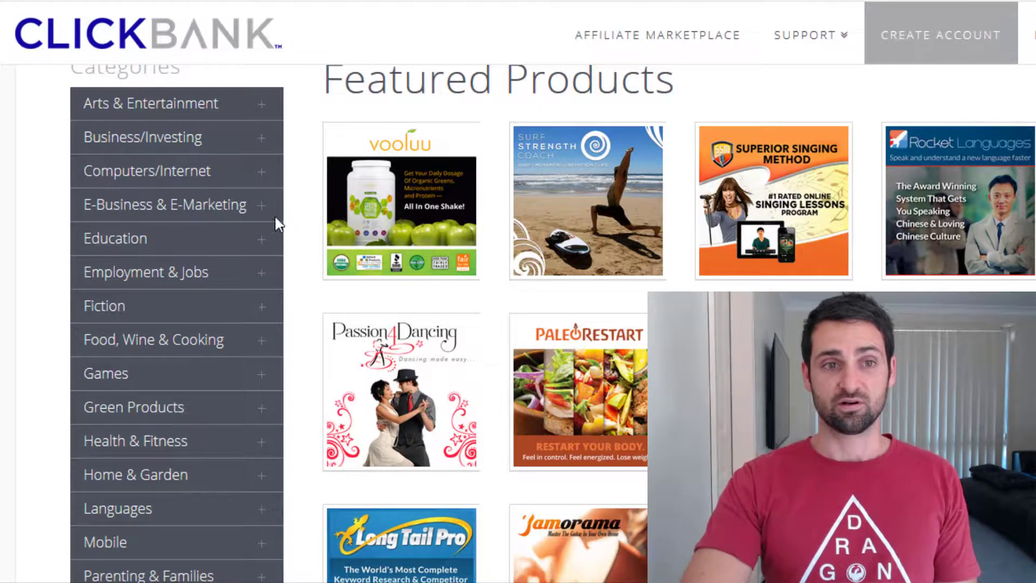
left_click(263, 179)
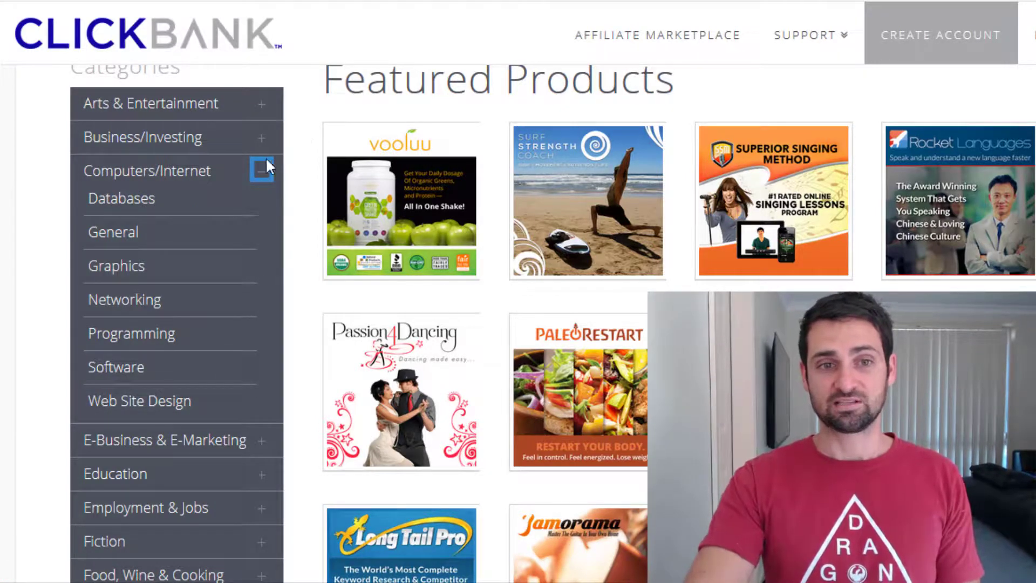
left_click(262, 173)
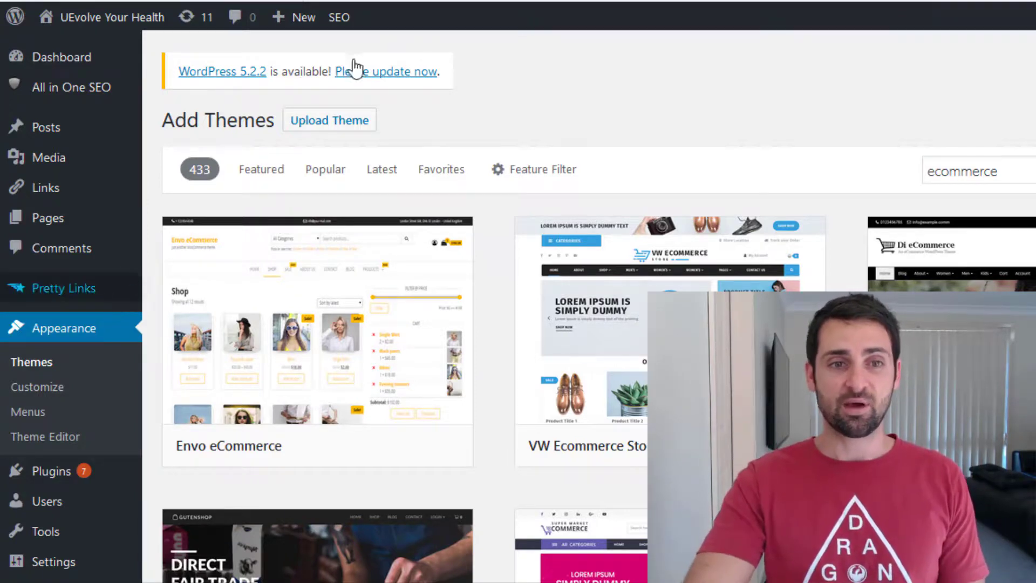
Switch to the WordPress admin and look through the ecommerce theme results on the Add Themes page.
mouse_move(114, 183)
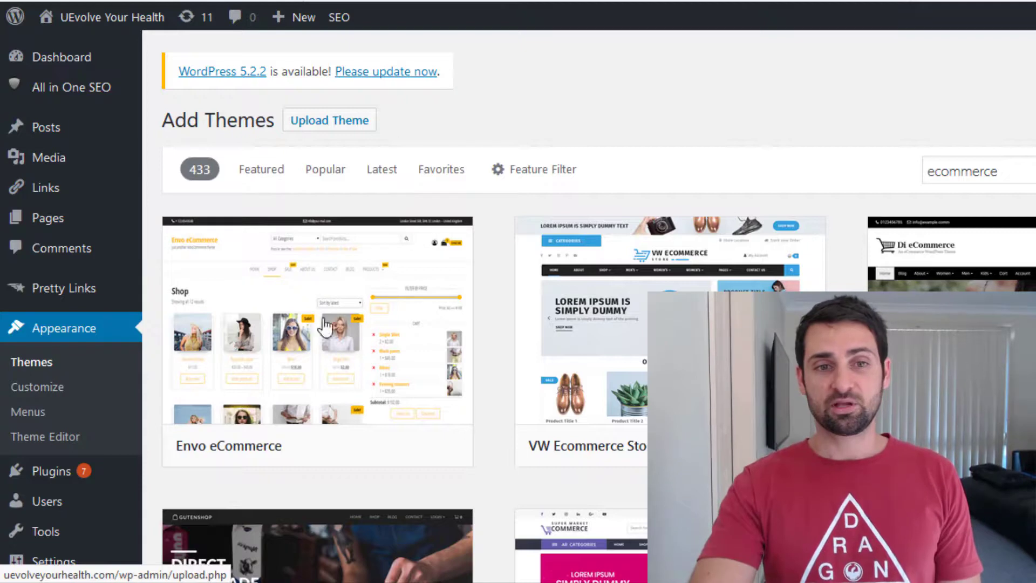
mouse_move(238, 275)
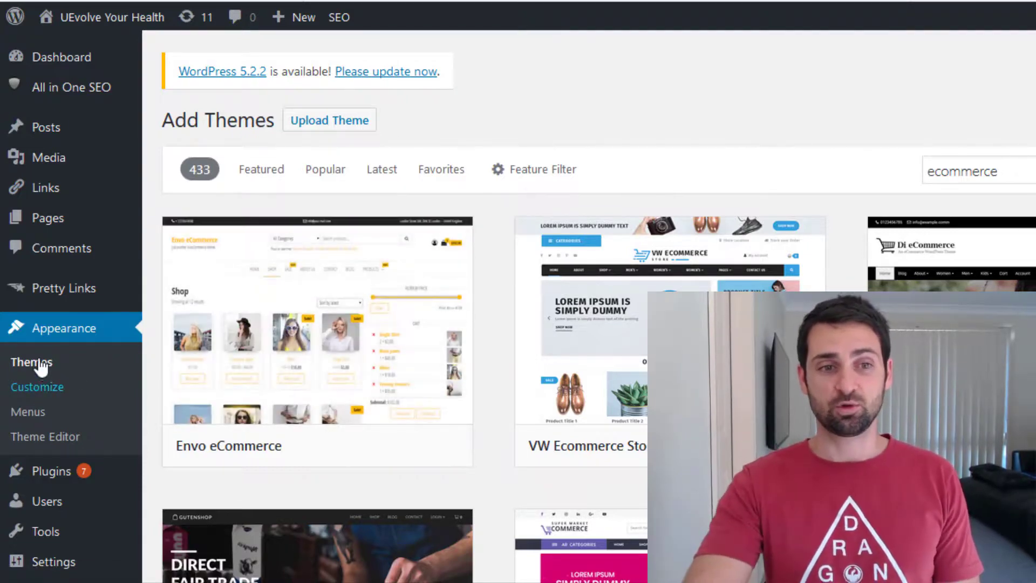
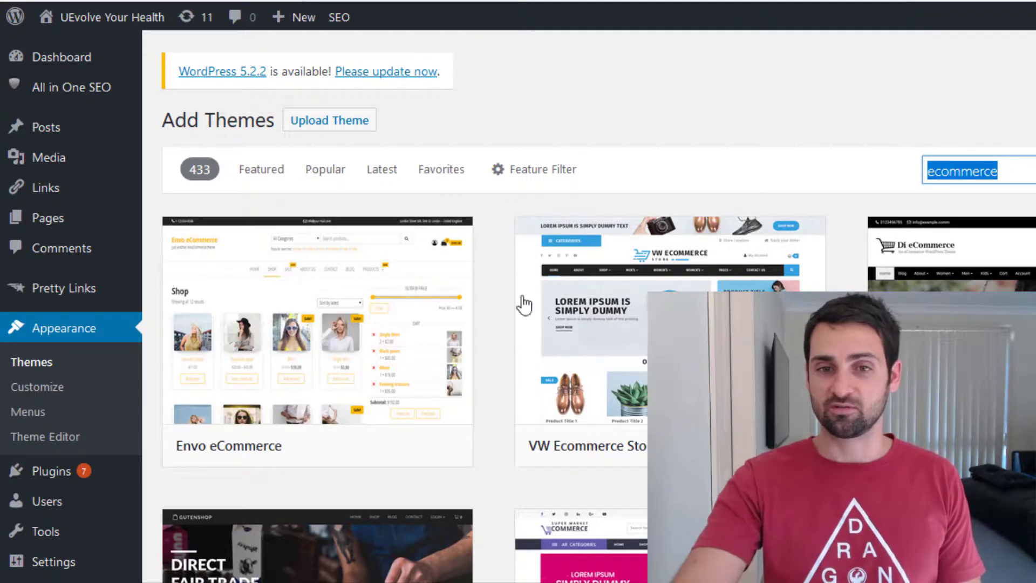
mouse_move(669, 324)
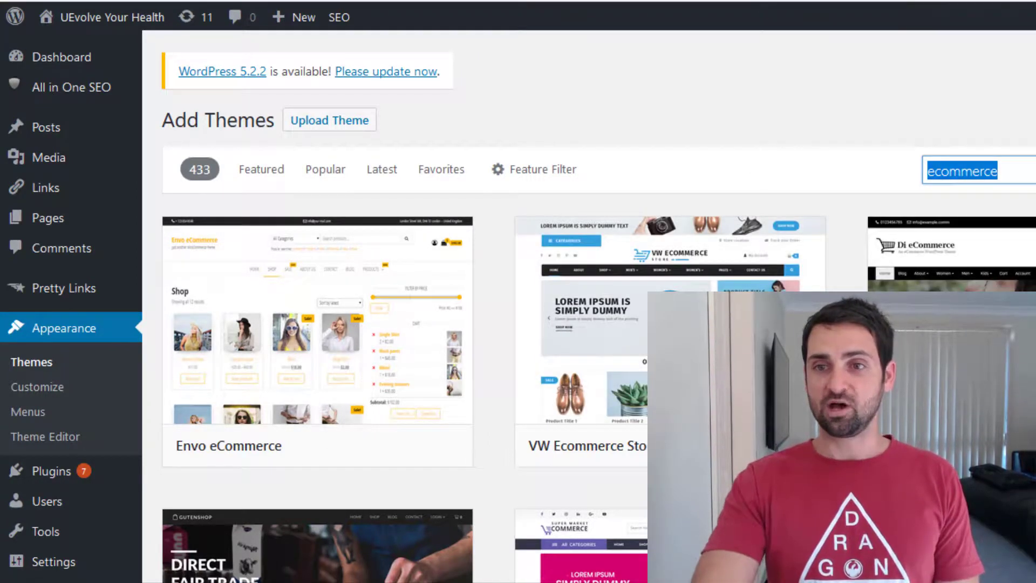
scroll(670, 324, "down", 5)
scroll(669, 324, "up", 5)
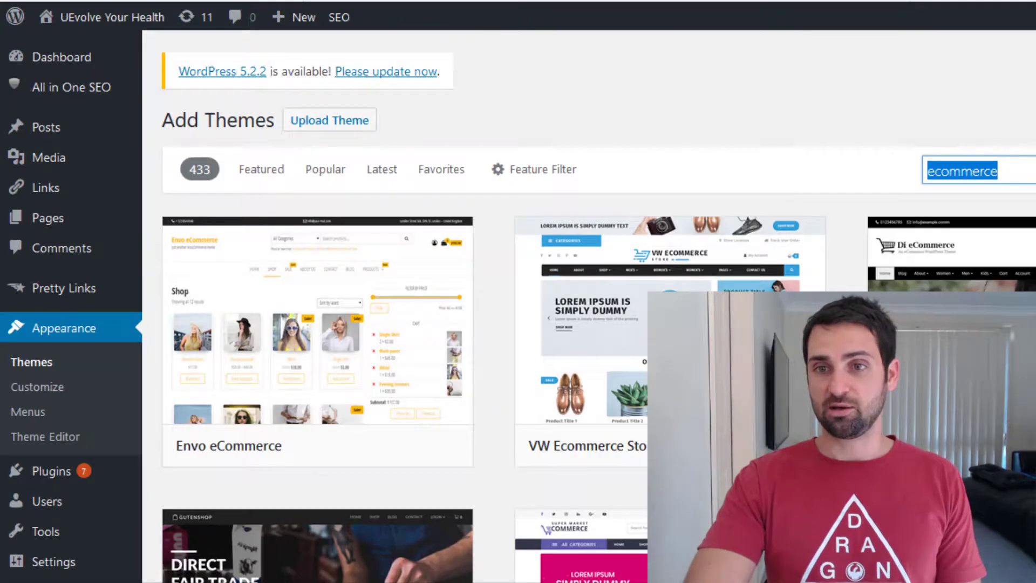
scroll(669, 324, "down", 9)
scroll(669, 324, "down", 20)
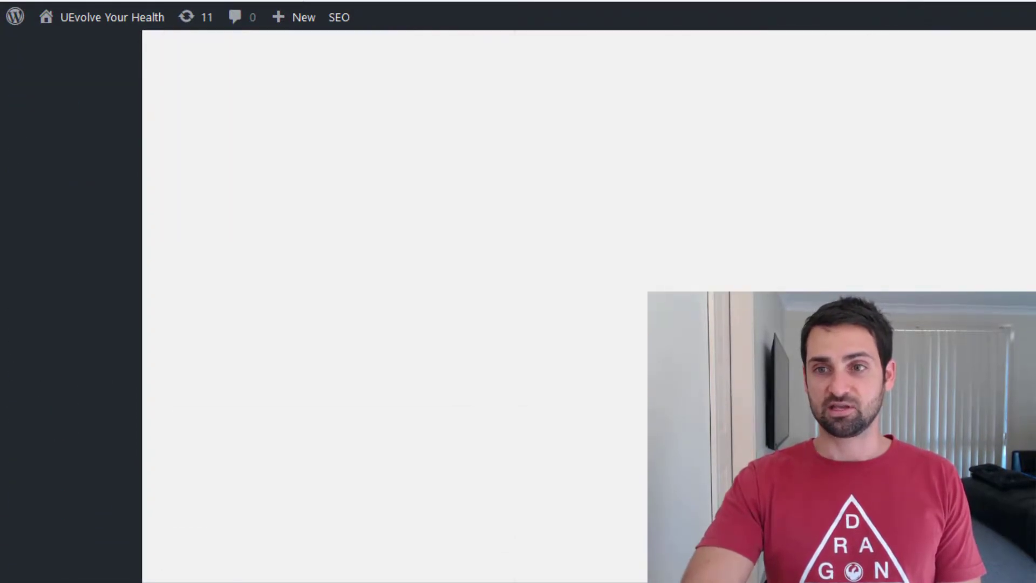
scroll(669, 325, "up", 20)
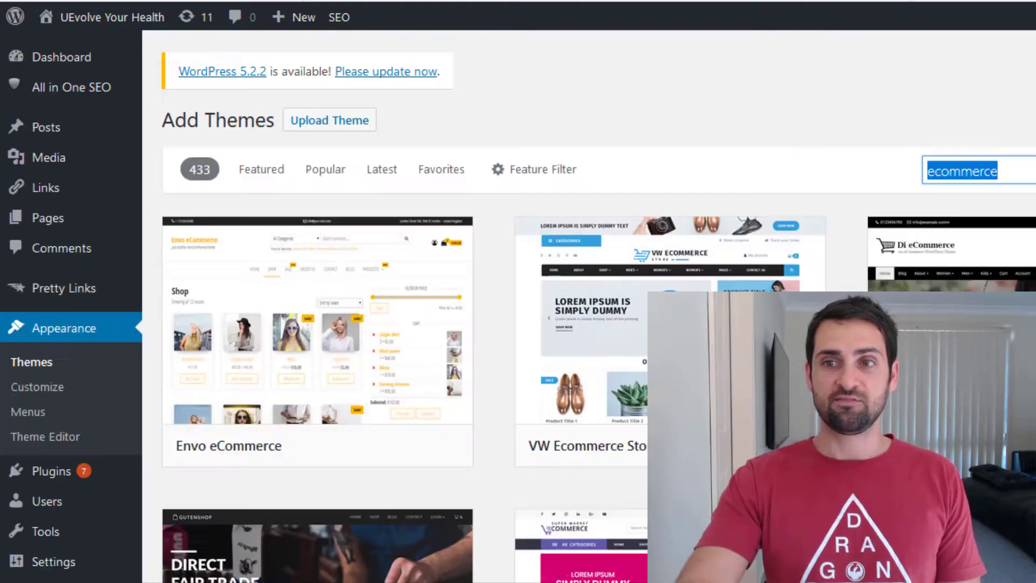
Show the latest available themes on the Add Themes page.
left_click(383, 178)
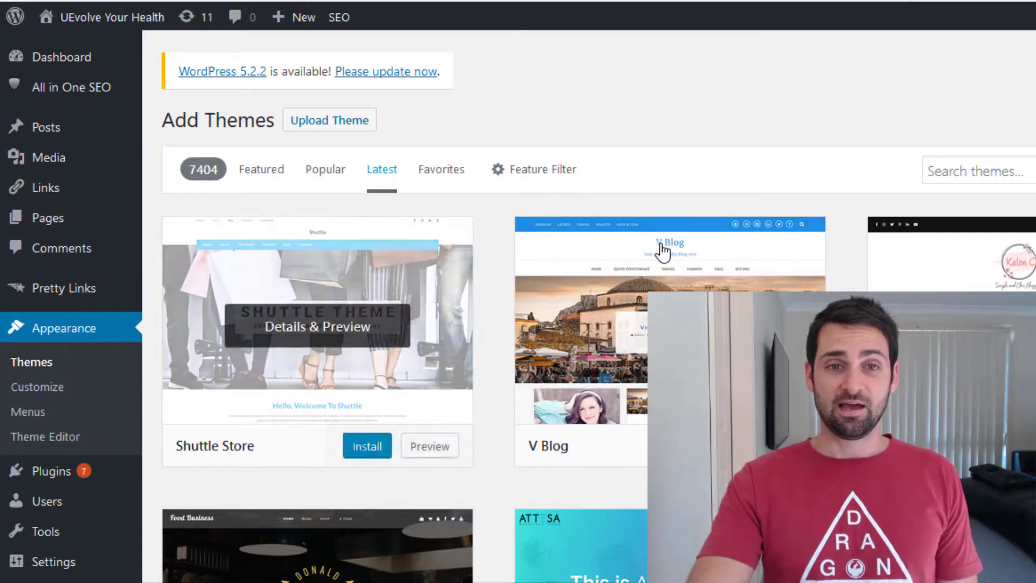
mouse_move(254, 362)
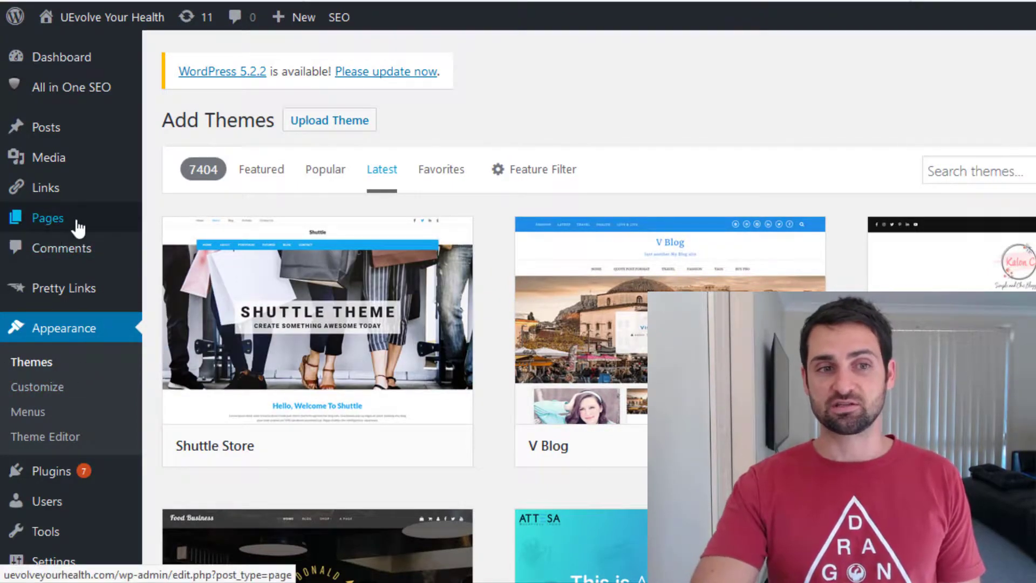
mouse_move(56, 218)
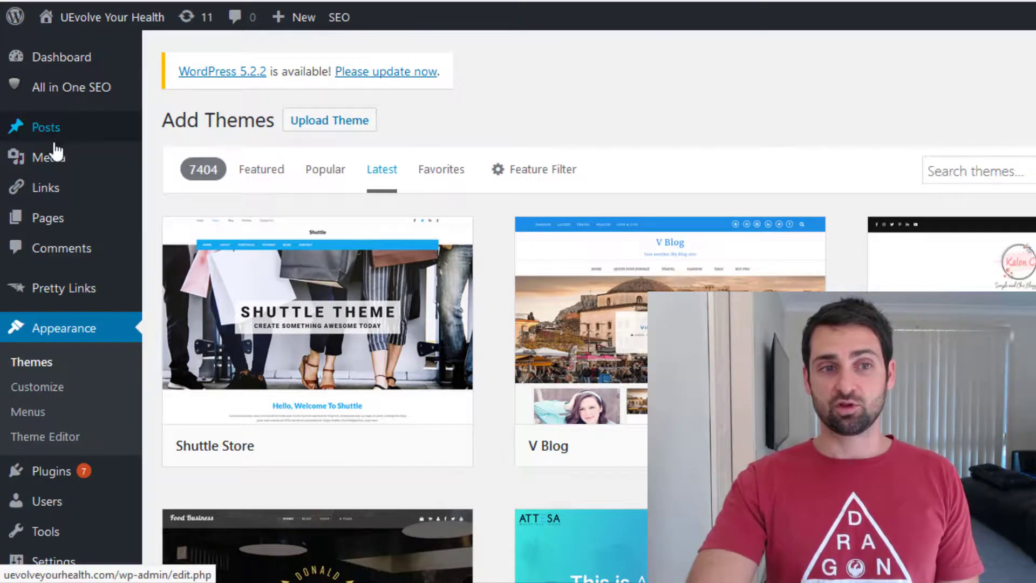
mouse_move(68, 134)
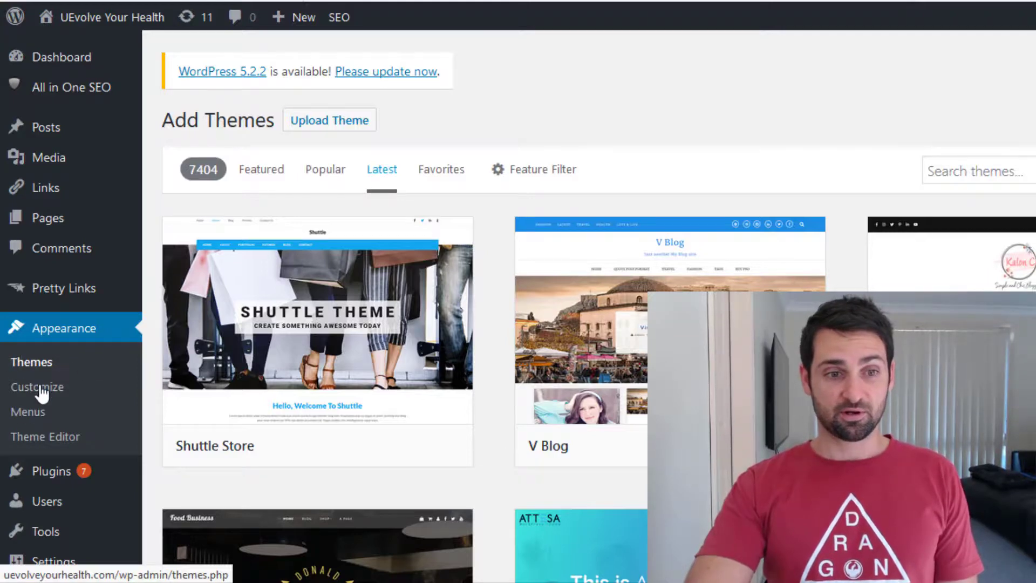
Visit the live UEvolve Your Health site from the WordPress admin.
mouse_move(53, 480)
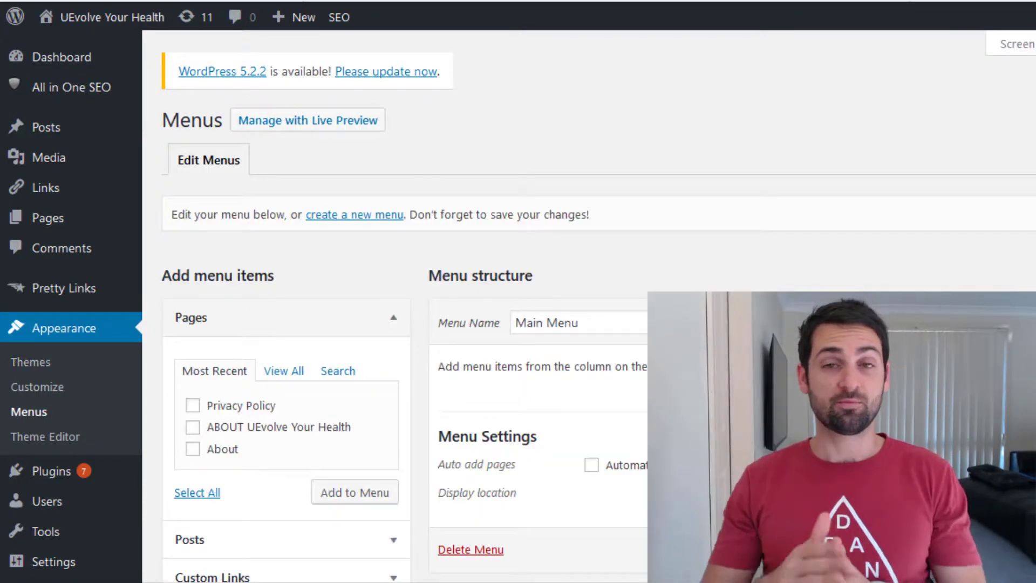
left_click(86, 22)
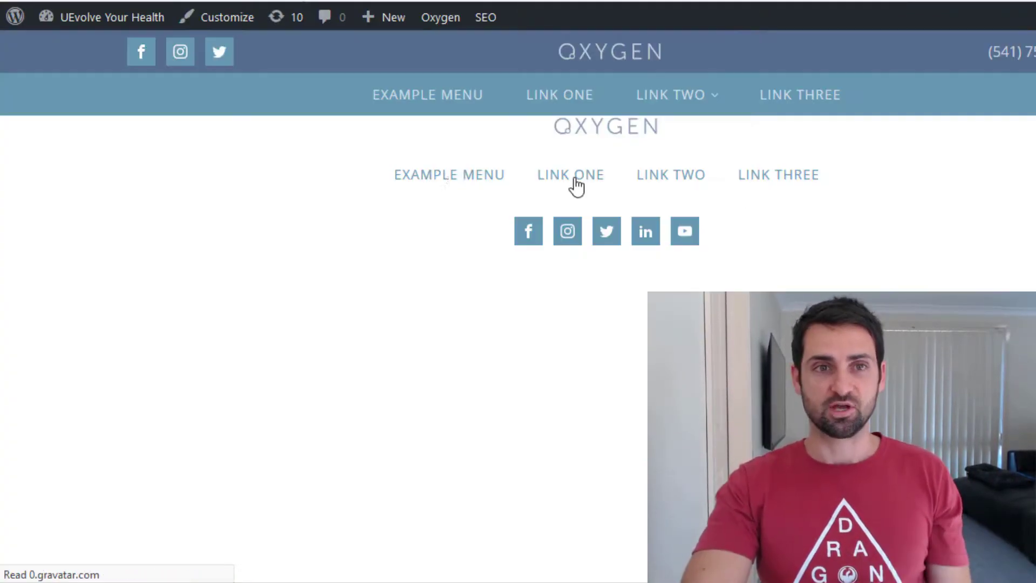
Add the ABOUT UEvolve Your Health page to Main Menu and save the menu.
mouse_move(650, 116)
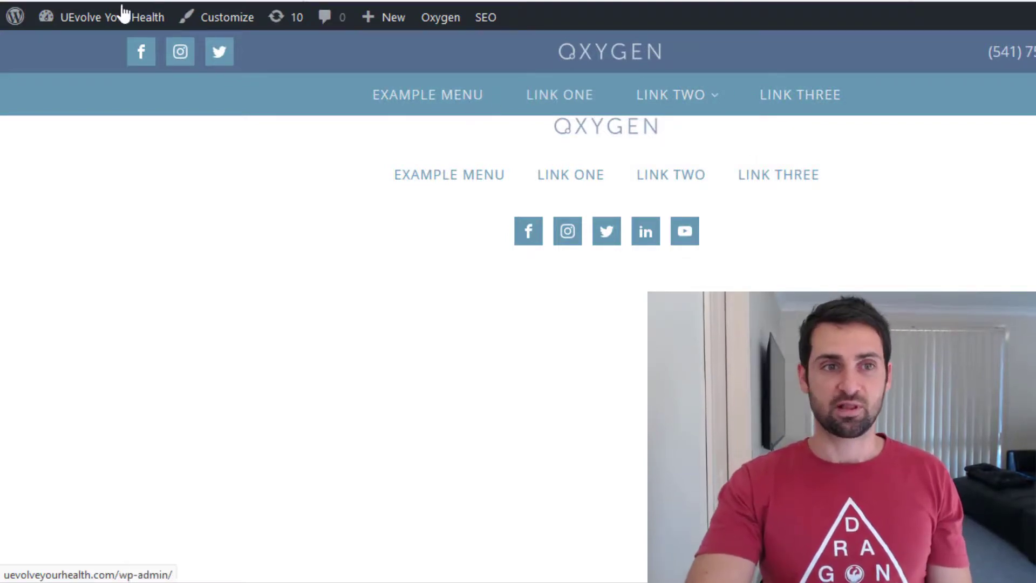
mouse_move(34, 23)
mouse_move(15, 2)
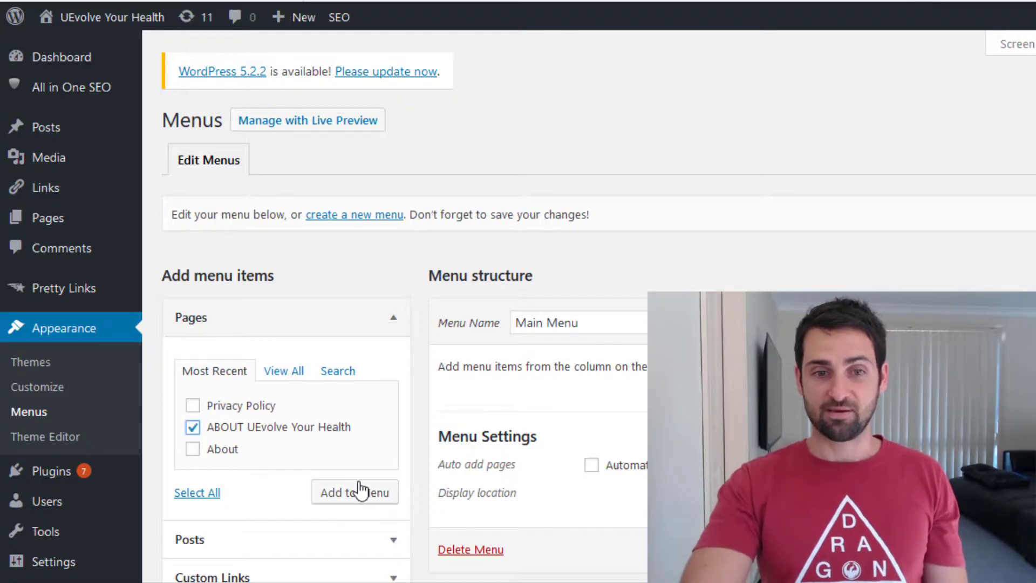
left_click(338, 492)
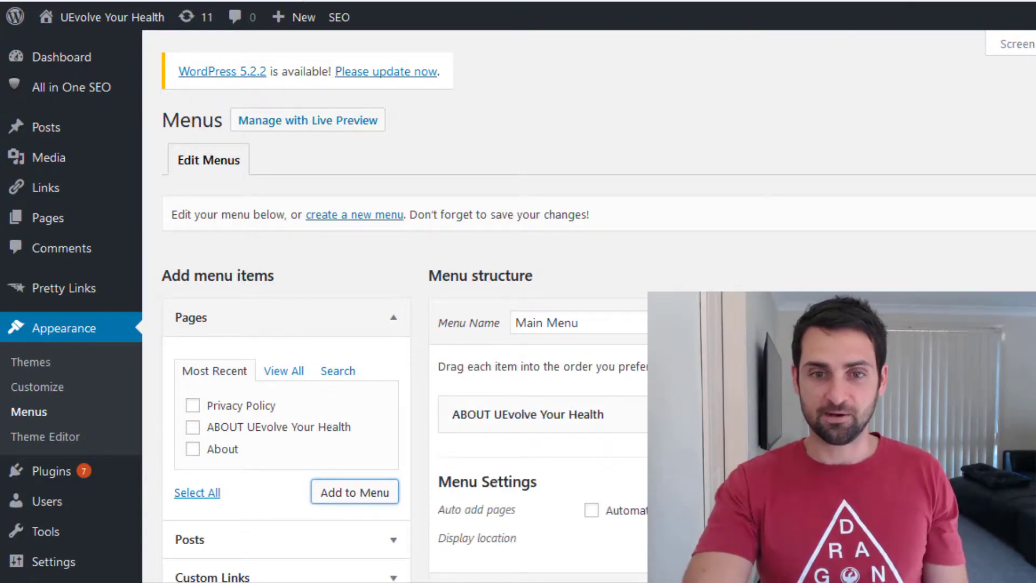
scroll(410, 302, "down", 2)
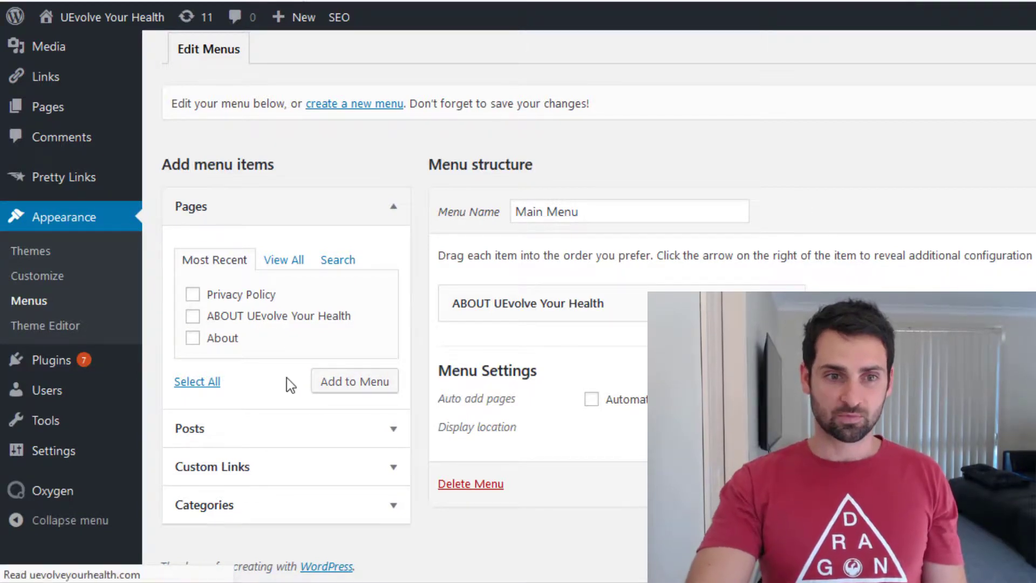
scroll(294, 377, "up", 3)
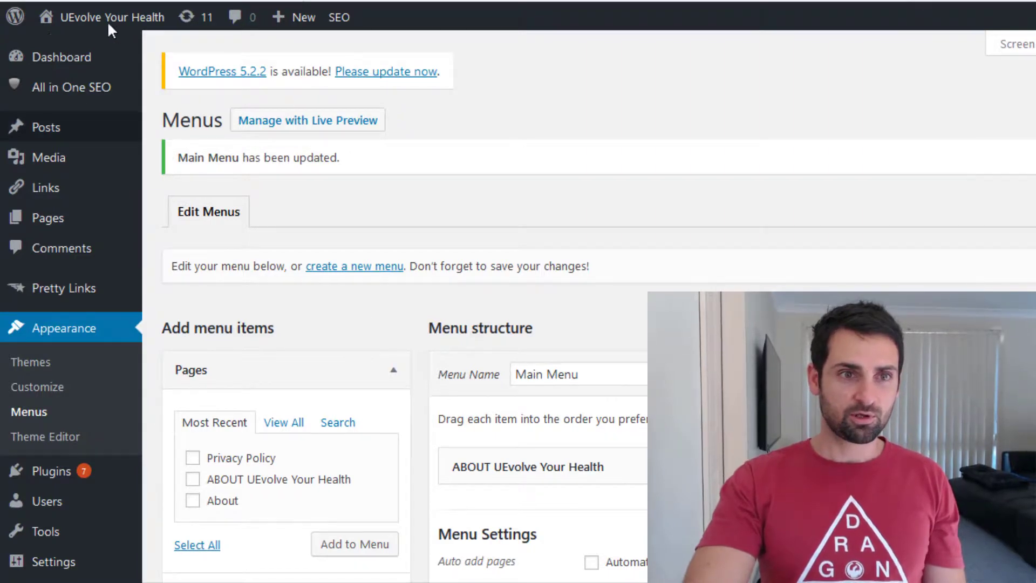
Visit the live site to check its header navigation, and return to the WordPress admin.
left_click(277, 122)
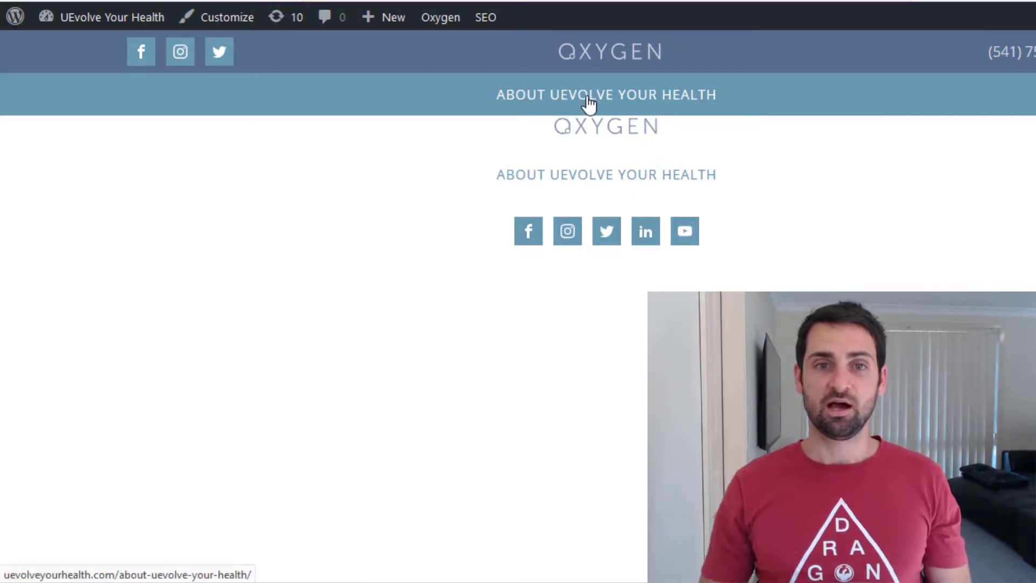
left_click(76, 12)
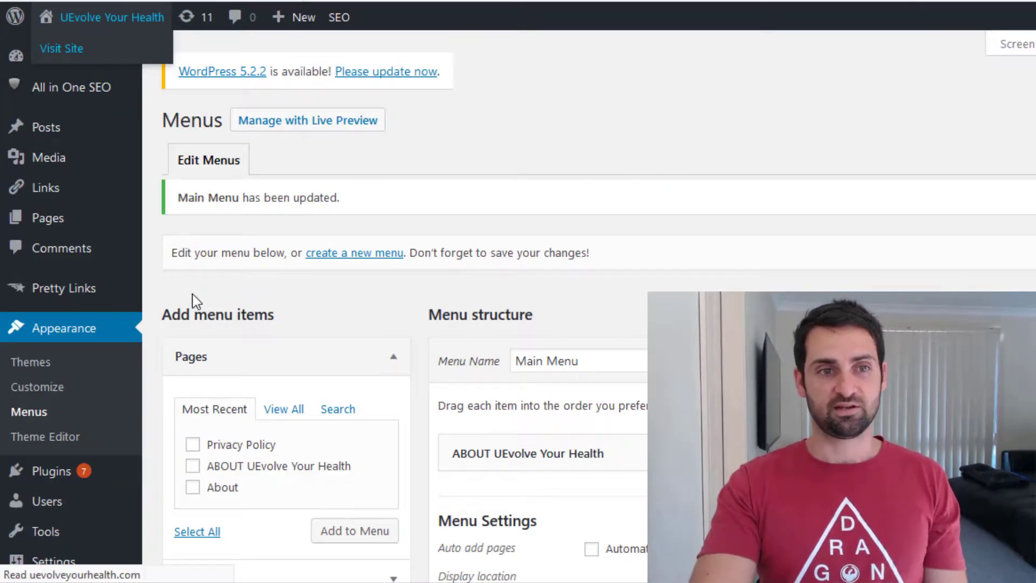
Show the list of all pages and the actions available for the About page.
mouse_move(57, 232)
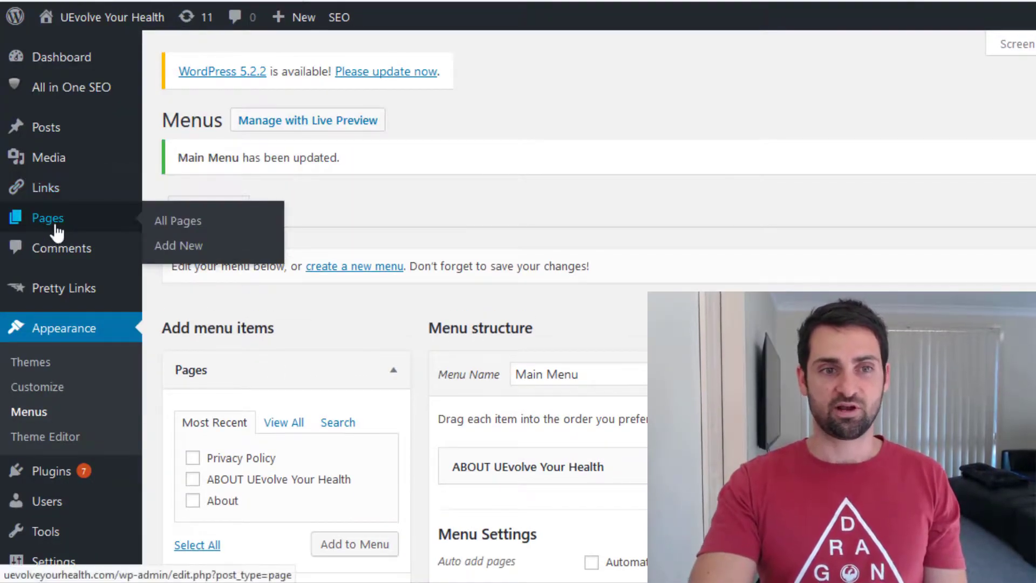
left_click(196, 224)
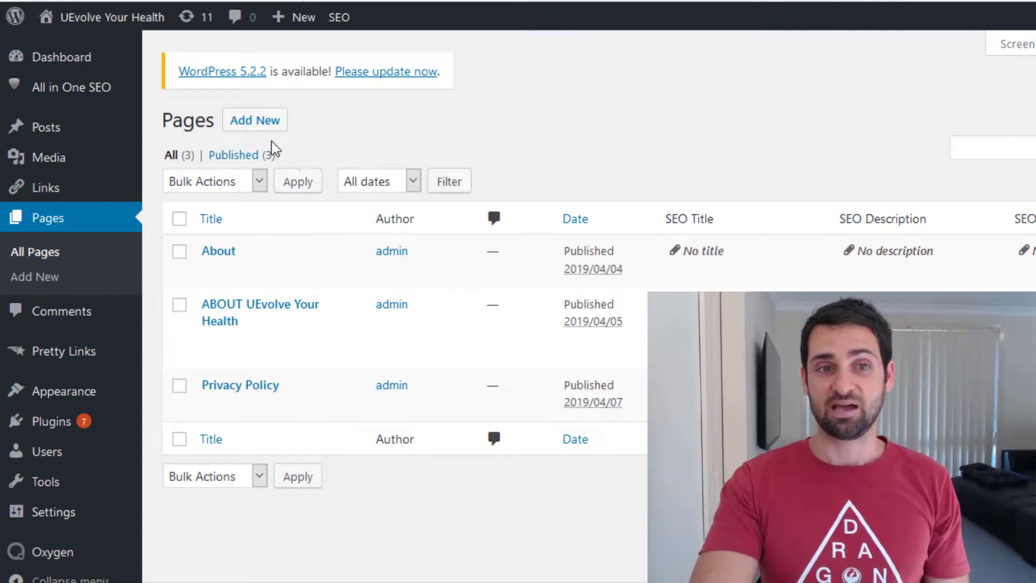
mouse_move(258, 242)
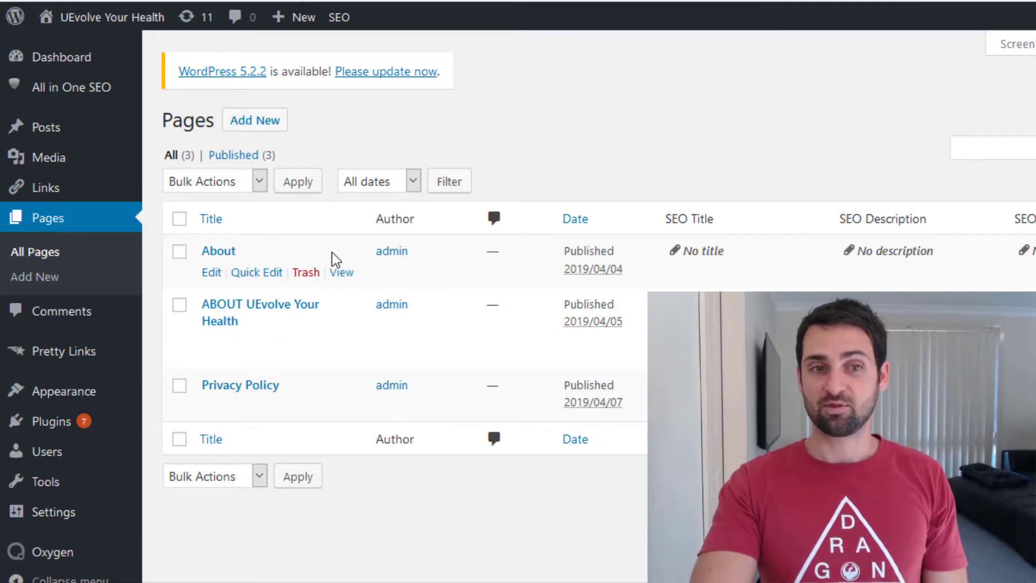
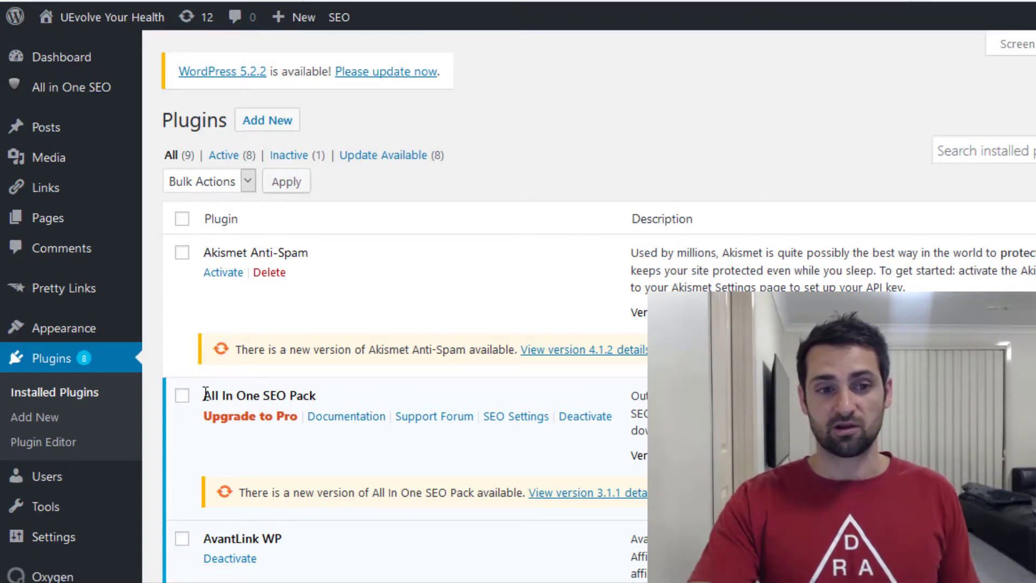
Open the All In One SEO Pack settings and examine the home title, description and keywords in Home Page Settings.
left_click(265, 121)
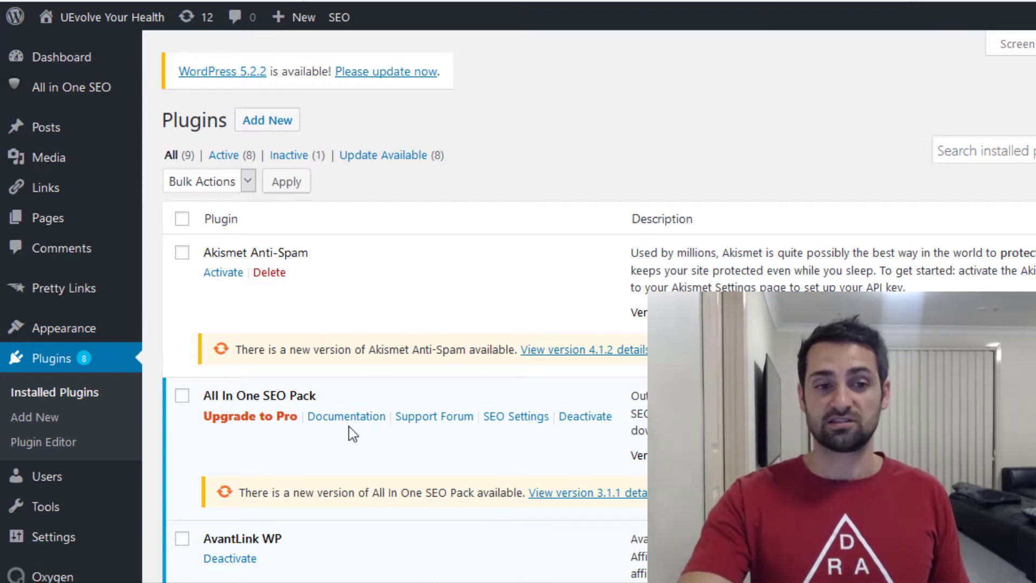
left_click(524, 420)
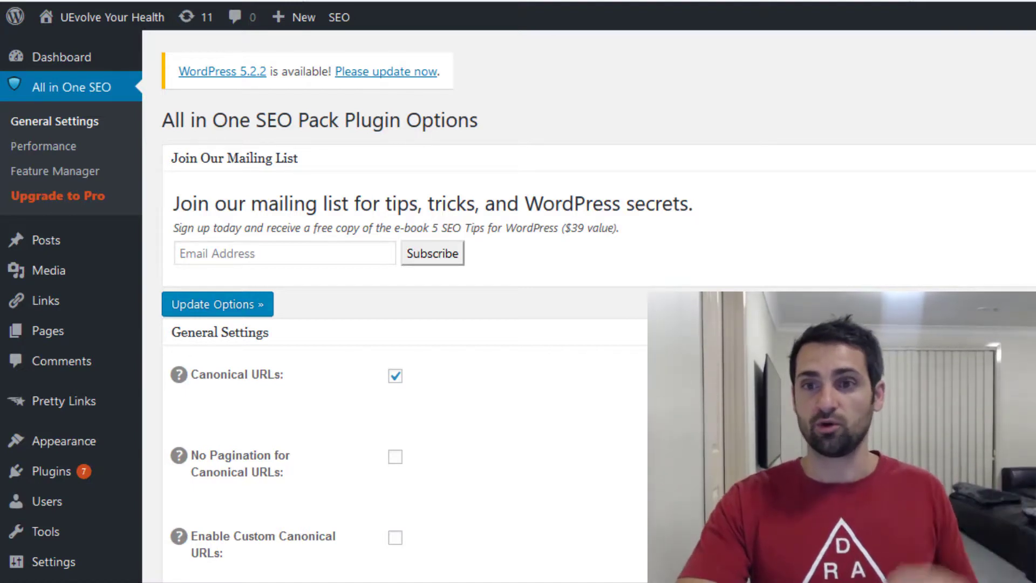
scroll(405, 324, "down", 9)
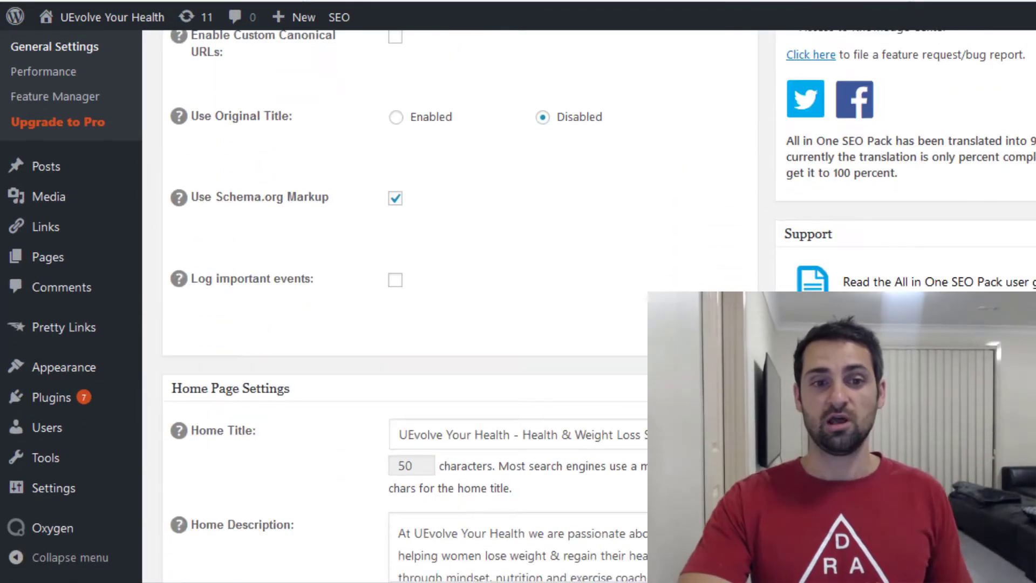
scroll(405, 323, "down", 1)
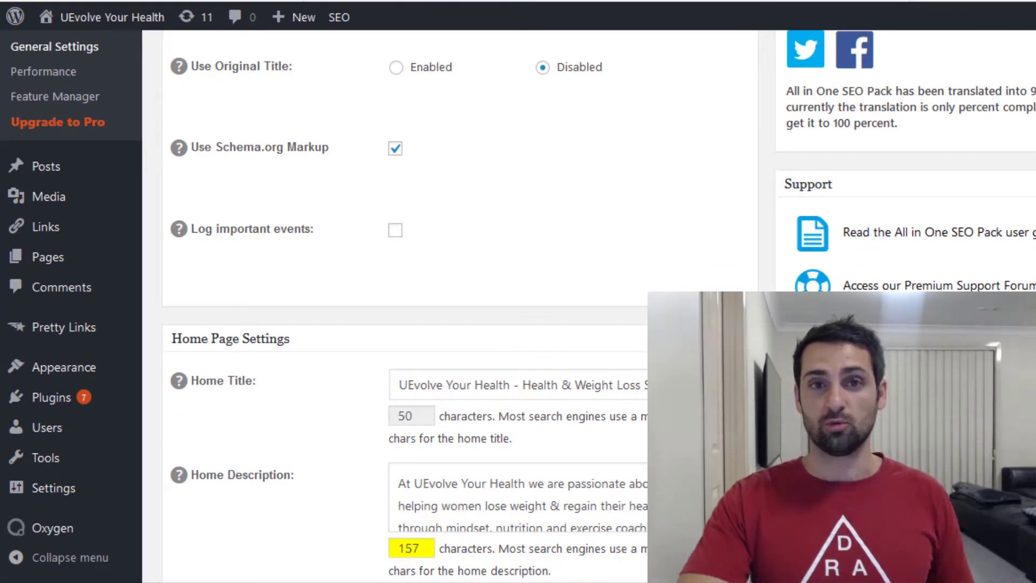
scroll(405, 324, "down", 3)
scroll(405, 324, "down", 2)
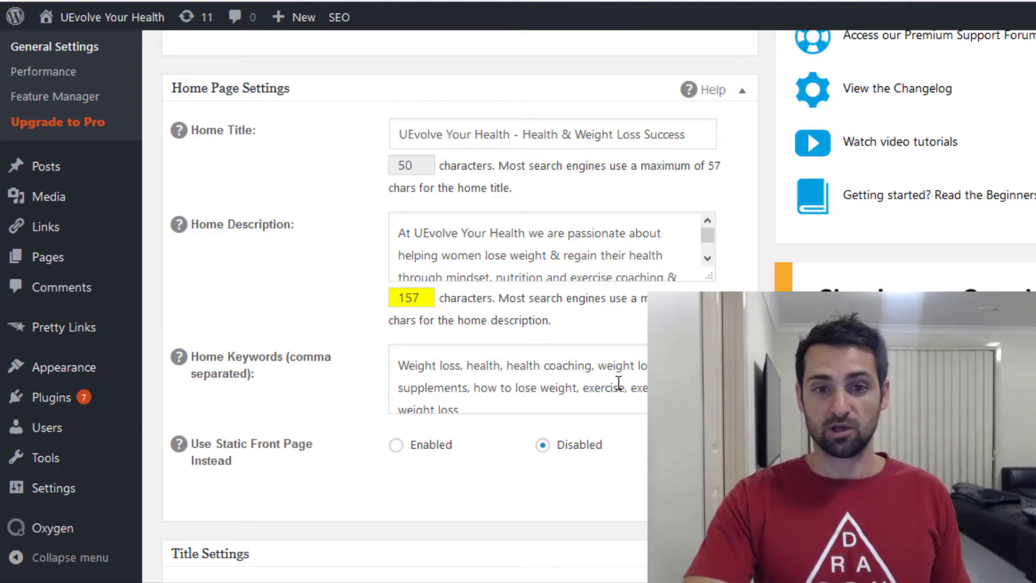
scroll(513, 377, "down", 1)
left_click(469, 348)
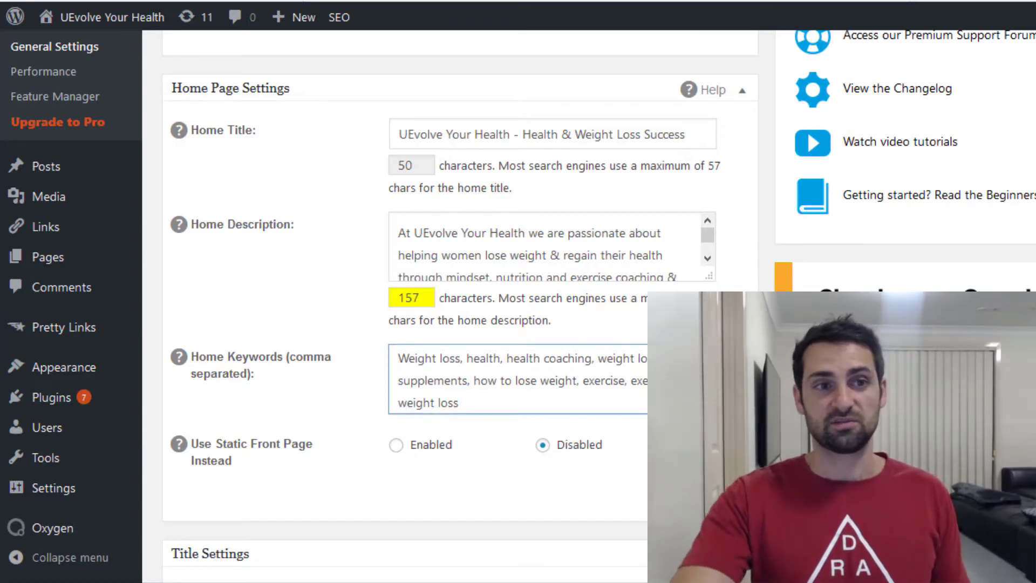
Review the remaining All in One SEO general settings, from Title Settings through Webmaster Verification and Google Settings to Keyword Settings.
mouse_move(124, 31)
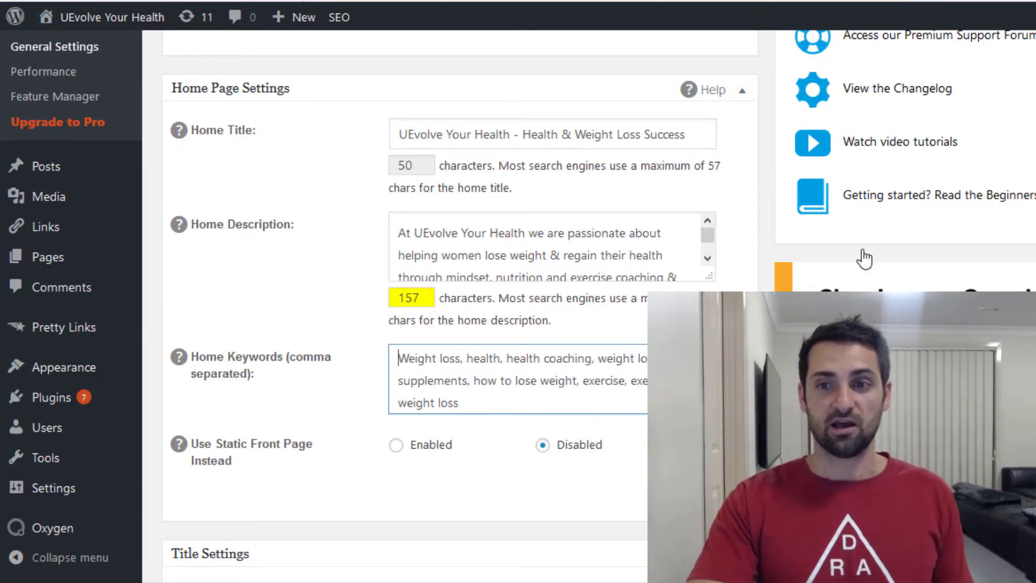
scroll(807, 130, "down", 4)
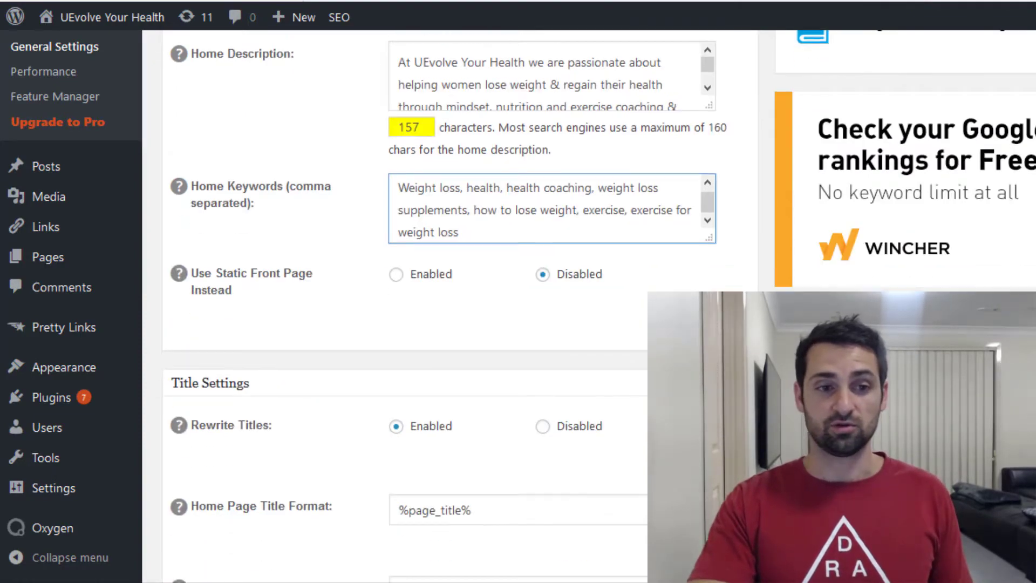
scroll(807, 161, "down", 5)
scroll(806, 161, "up", 9)
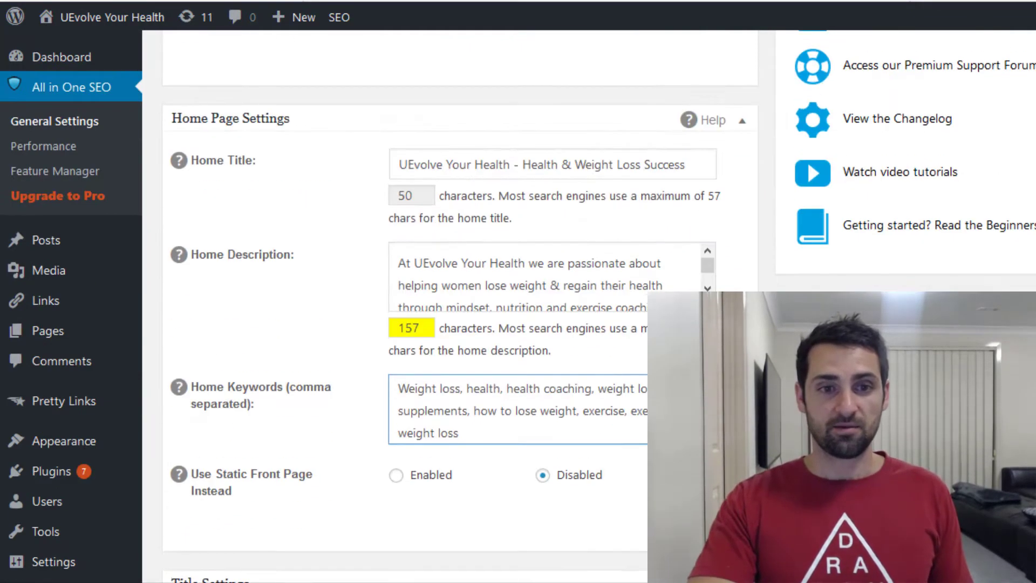
scroll(807, 161, "down", 6)
scroll(806, 162, "down", 20)
scroll(807, 162, "up", 15)
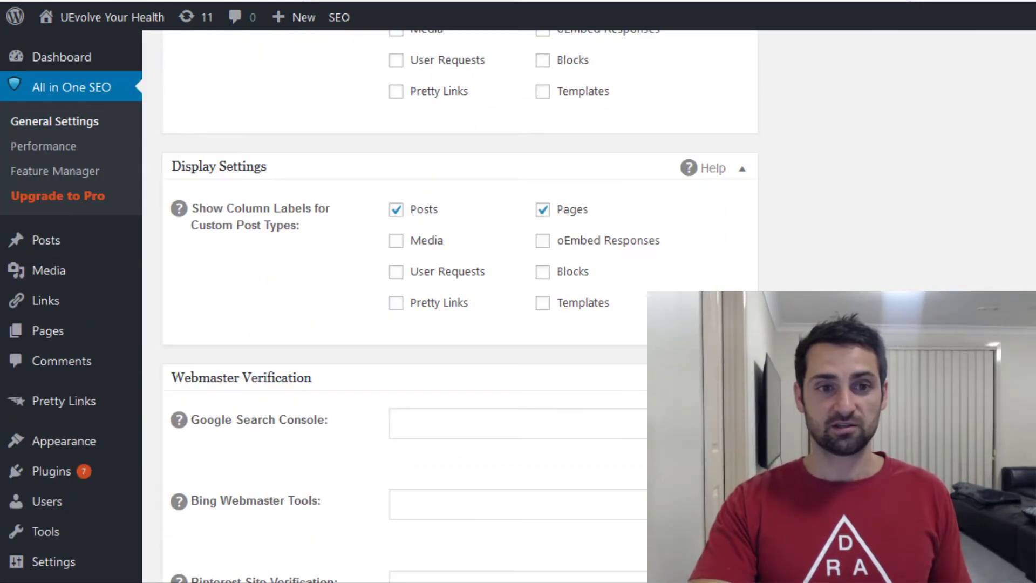
scroll(807, 161, "down", 15)
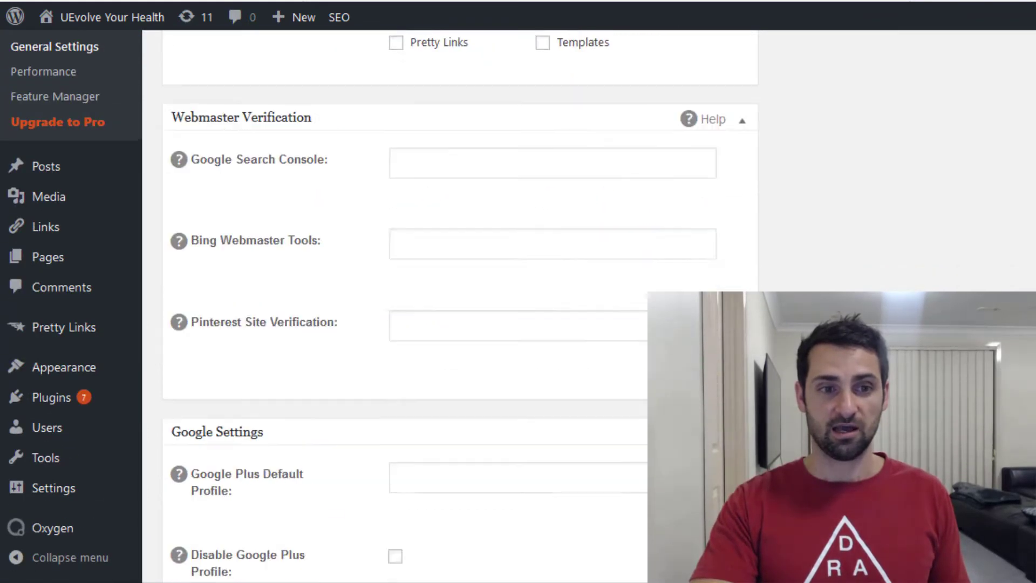
scroll(459, 302, "down", 20)
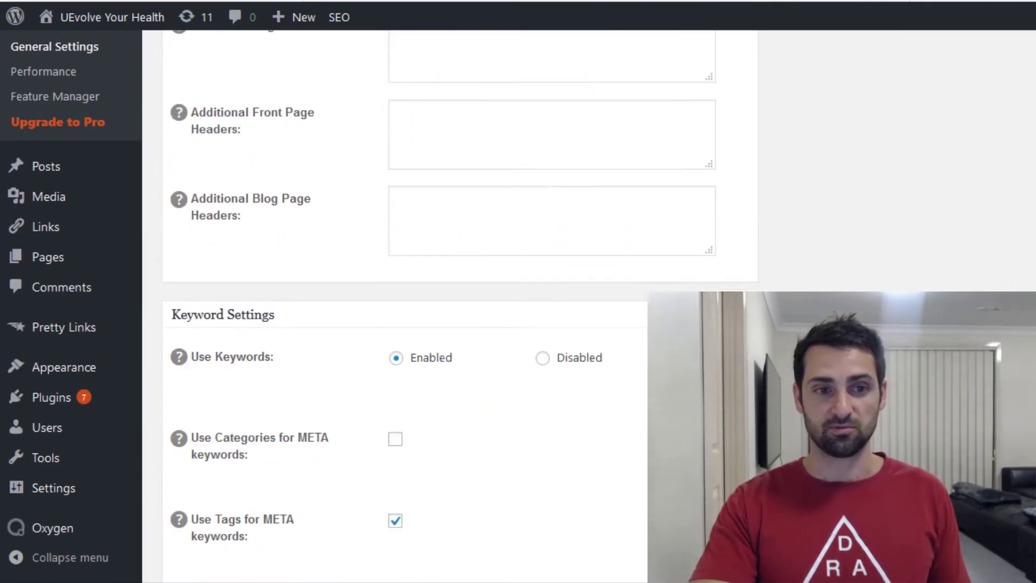
scroll(459, 302, "down", 1)
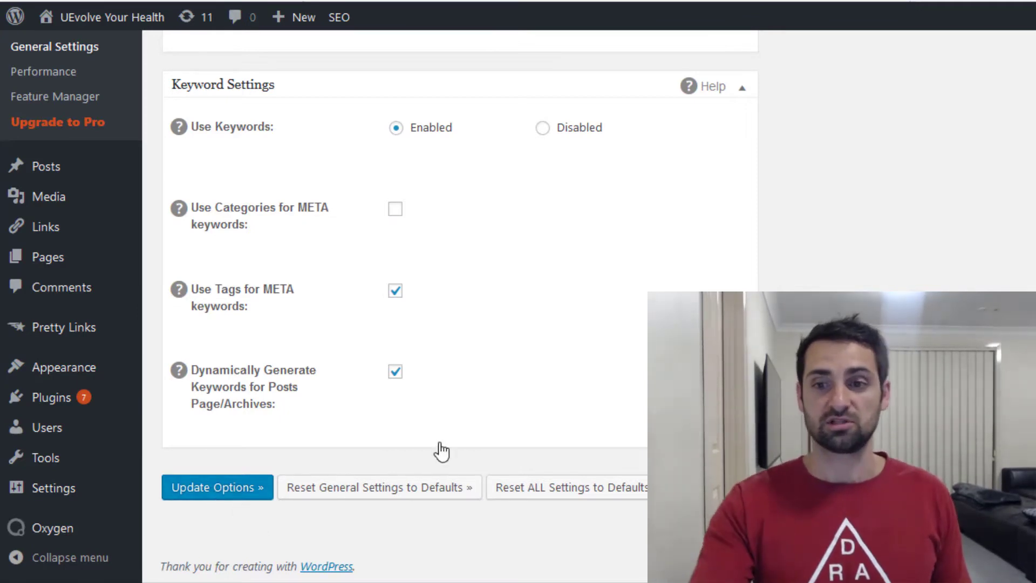
scroll(458, 302, "up", 15)
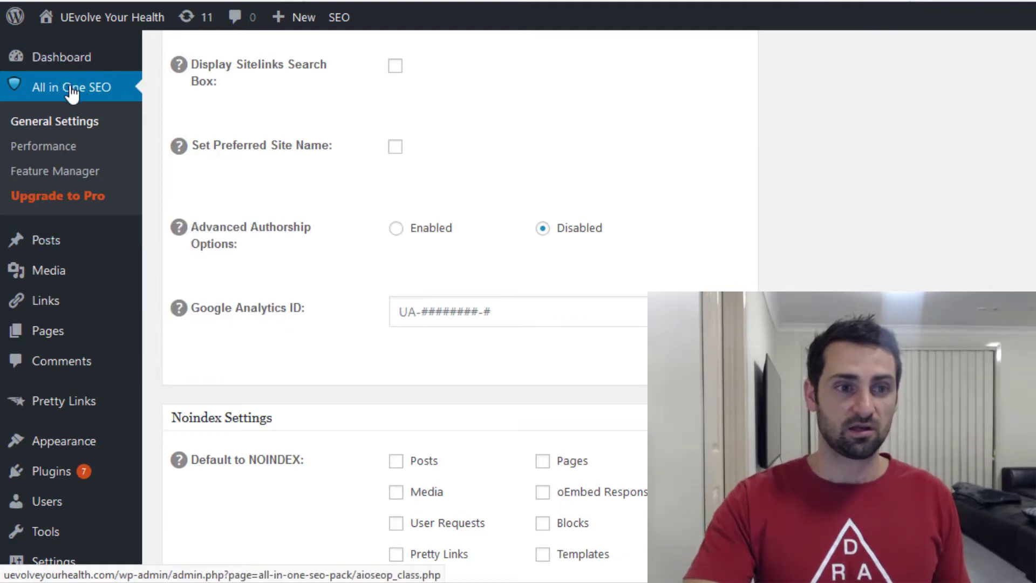
Leave the SEO settings and look over the list of installed plugins.
left_click(65, 271)
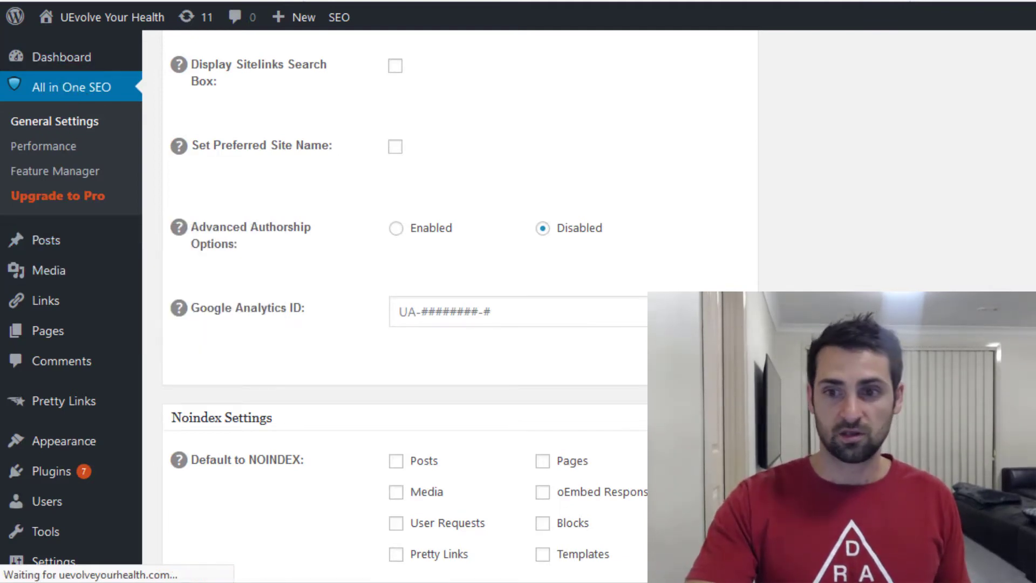
scroll(459, 301, "up", 10)
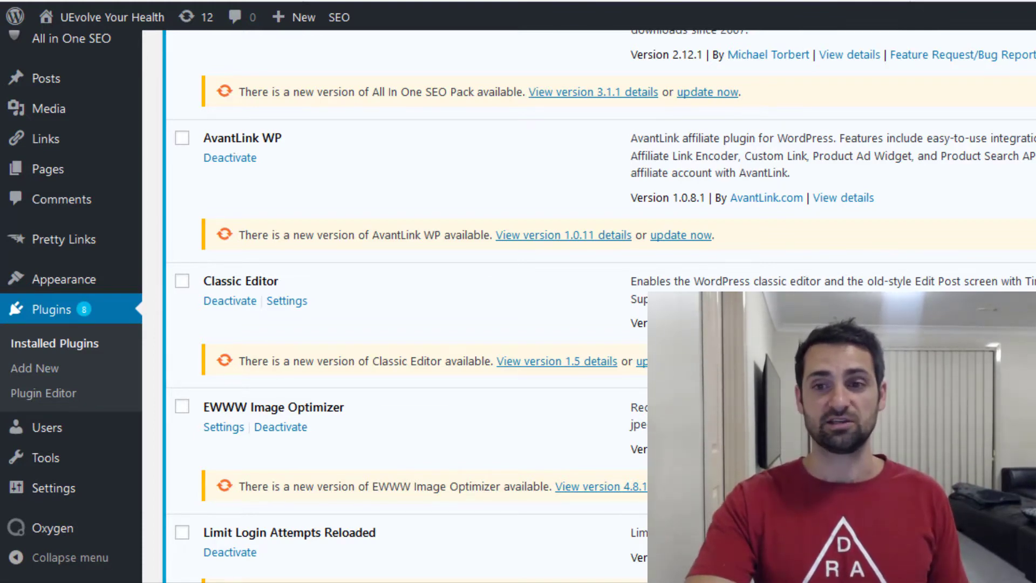
scroll(593, 302, "up", 7)
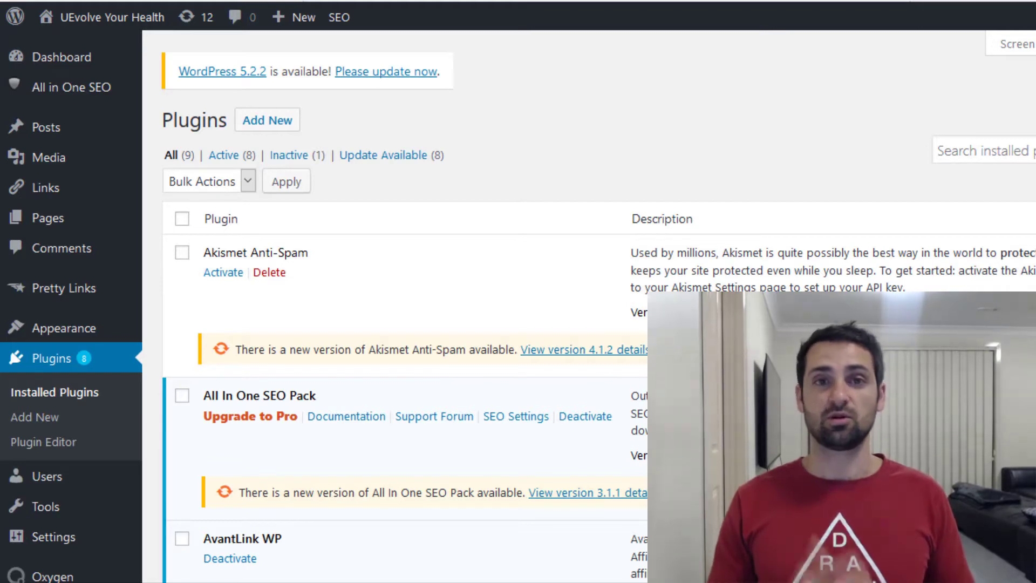